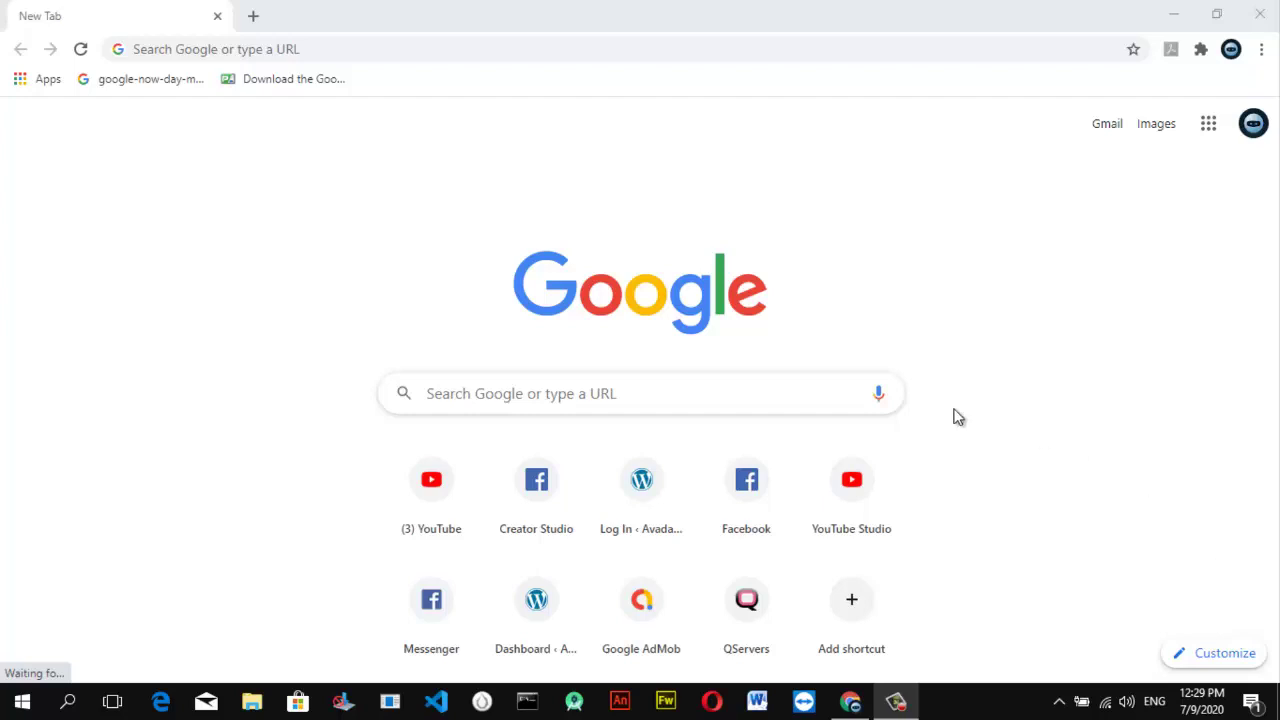
# Step: Open facebook.com in the browser
pyautogui.click(608, 44)
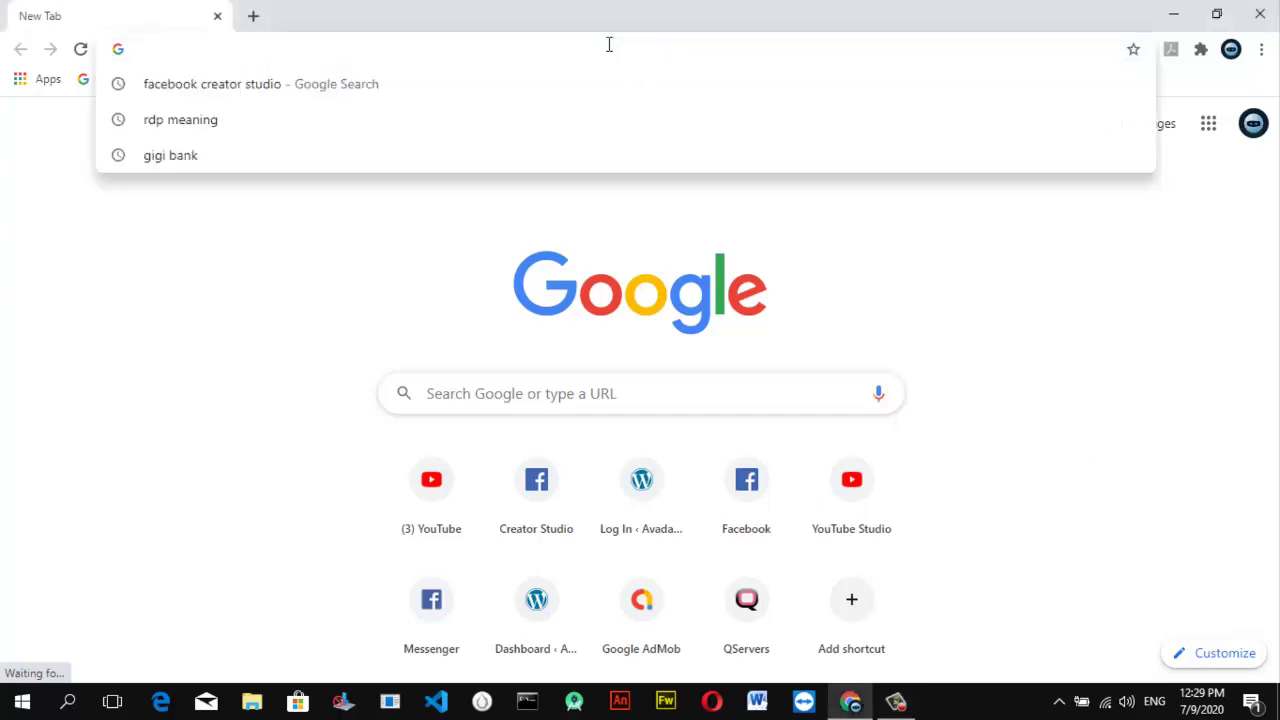
pyautogui.write('facebook.com')
pyautogui.press('Return')
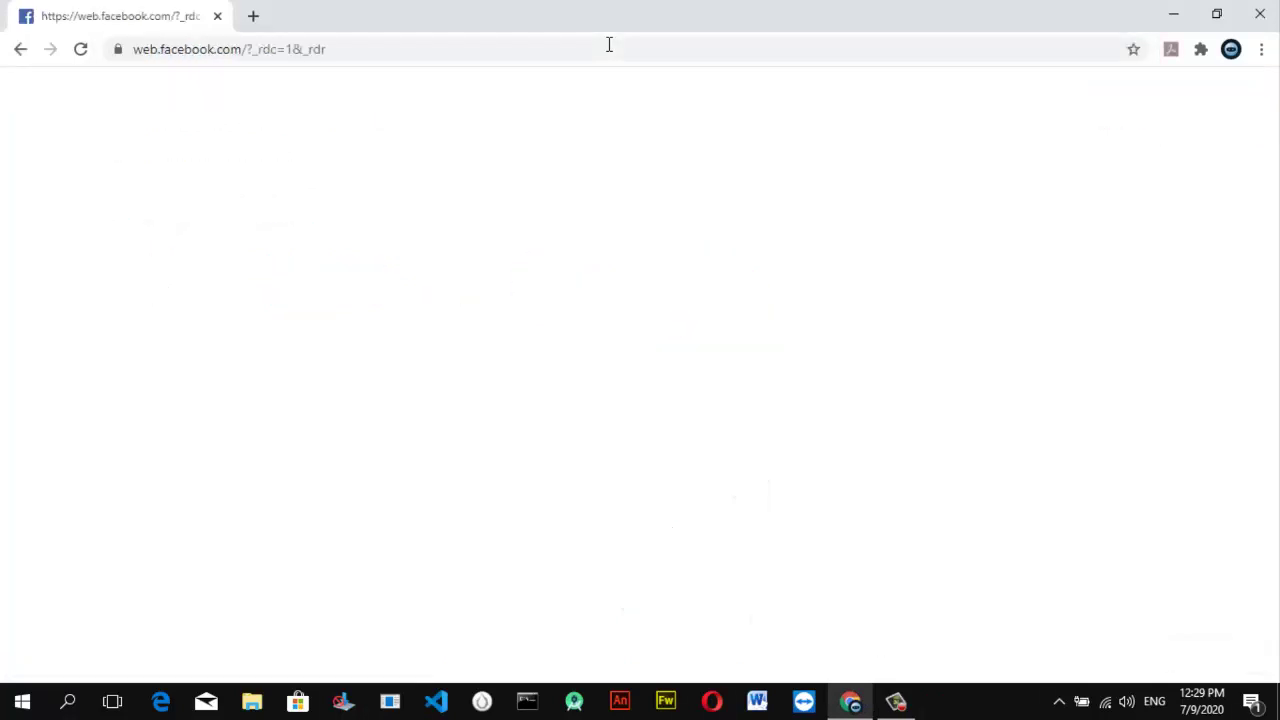
# Step: Open Facebook Creator Studio at facebook.com/creatorstudio in a new browser tab
pyautogui.hotkey('ctrl', 't')
pyautogui.write('facebook.com')
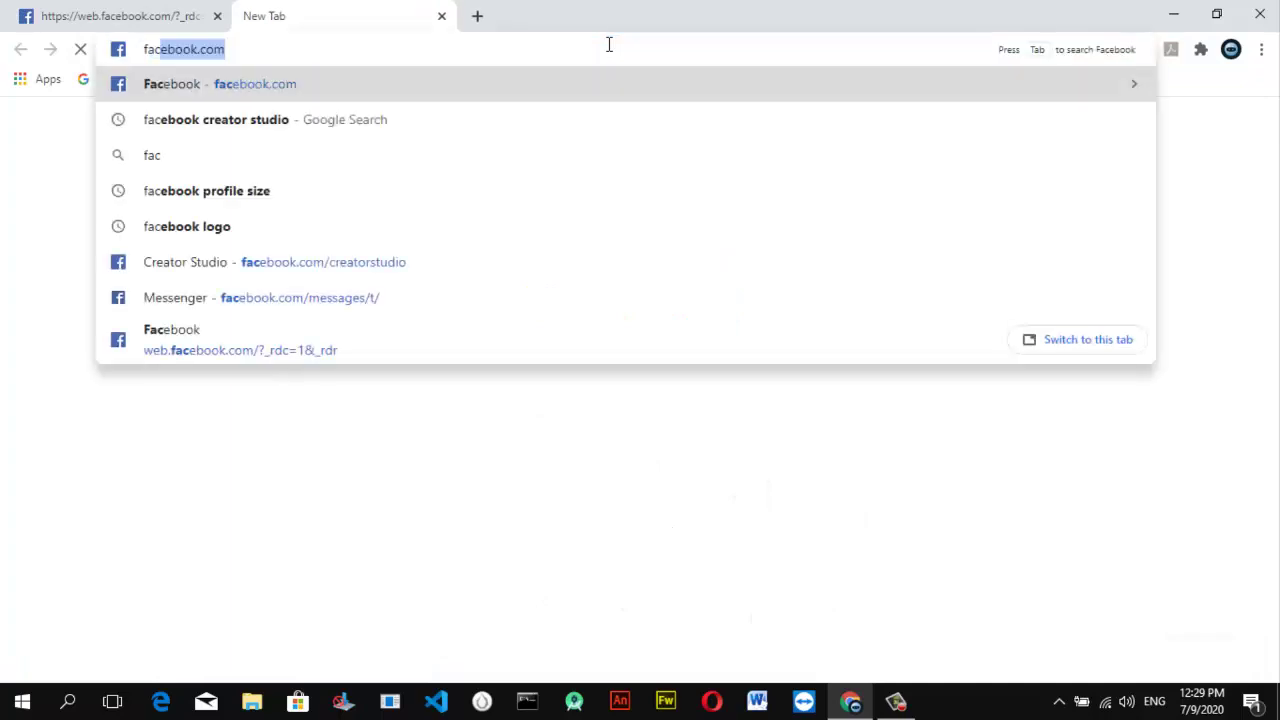
pyautogui.press('Down')
pyautogui.press('Down')
pyautogui.press('Down')
pyautogui.press('Down')
pyautogui.press('Down')
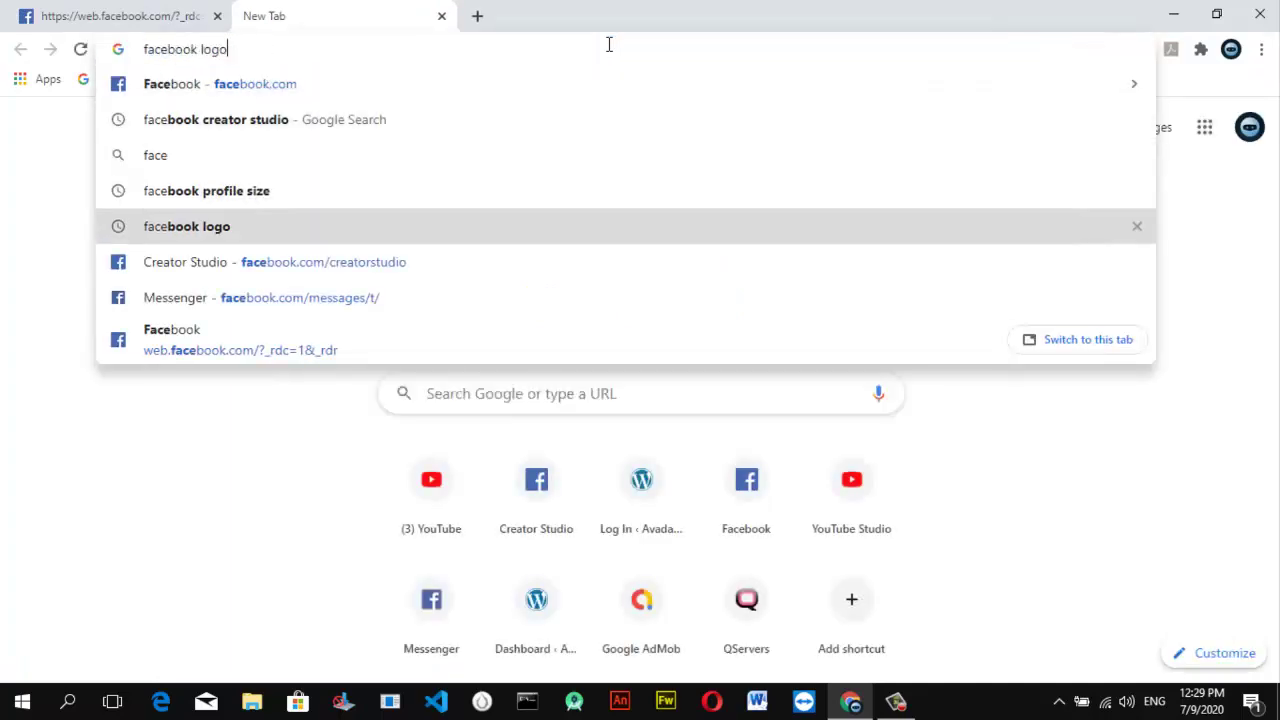
pyautogui.press('Return')
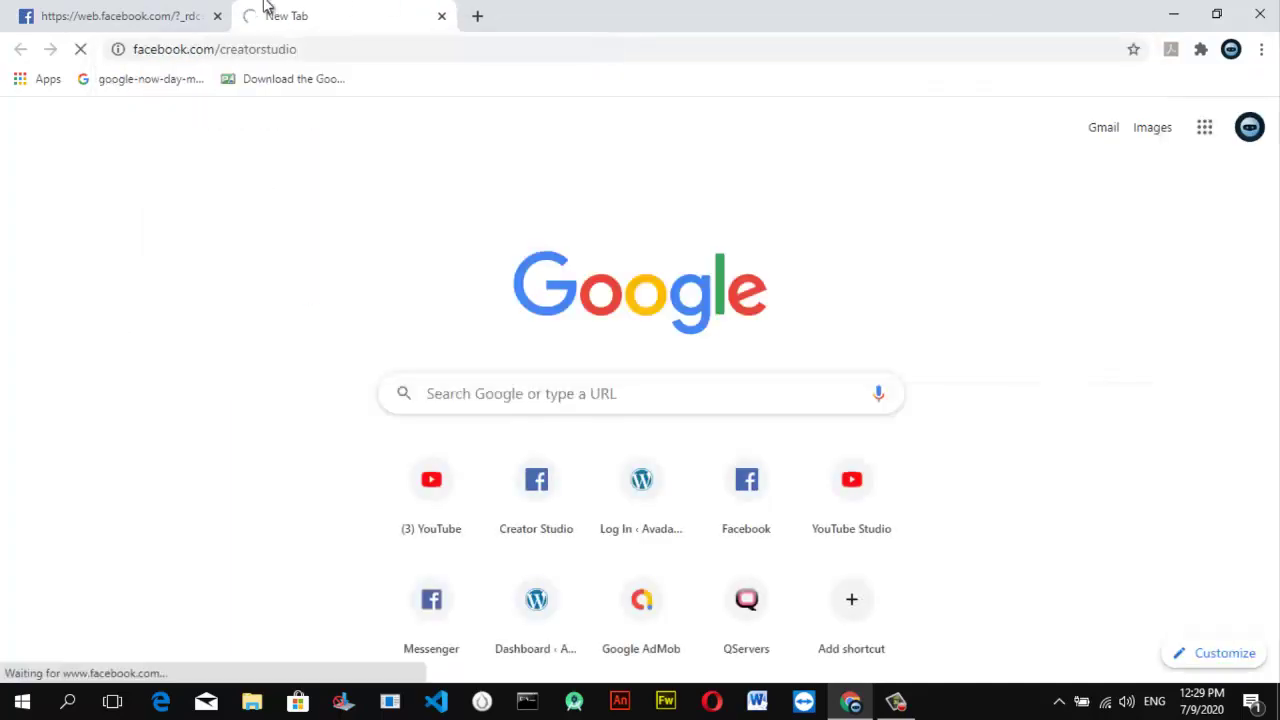
# Step: Check the Facebook news feed, and review the recent posts on the Creator Studio home page down to the video about unbanning fans
pyautogui.click(172, 10)
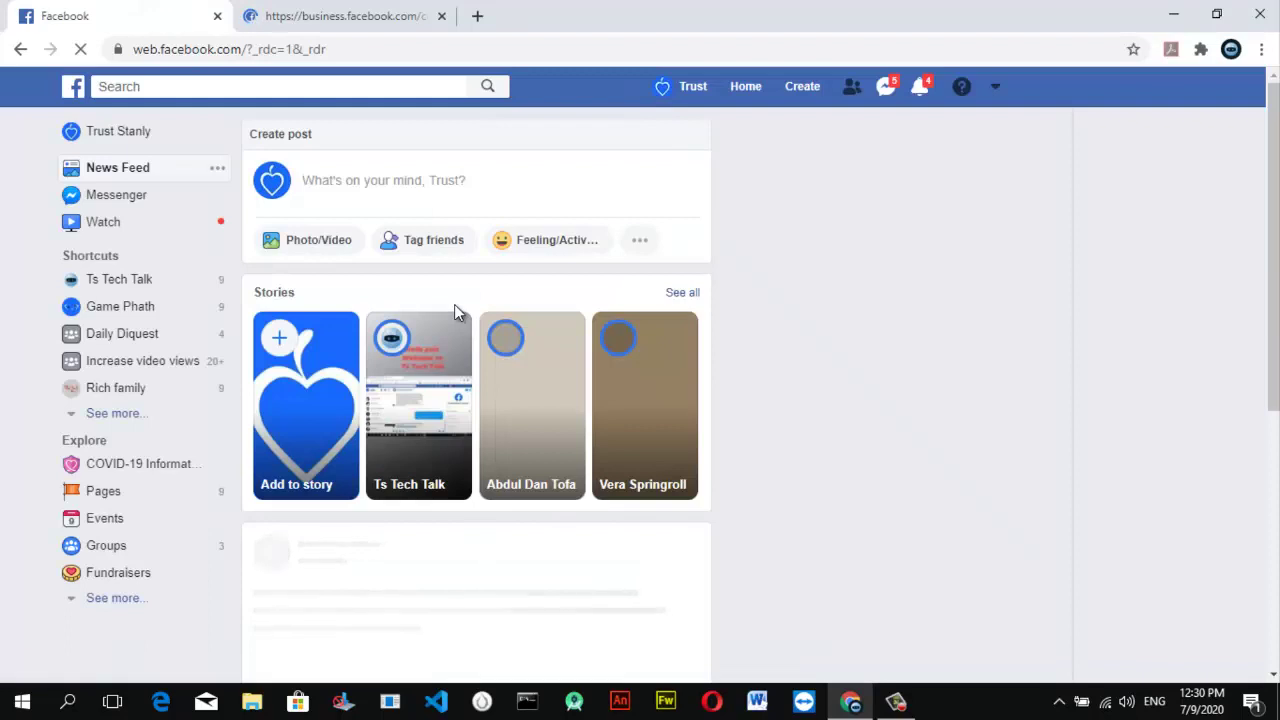
pyautogui.click(313, 8)
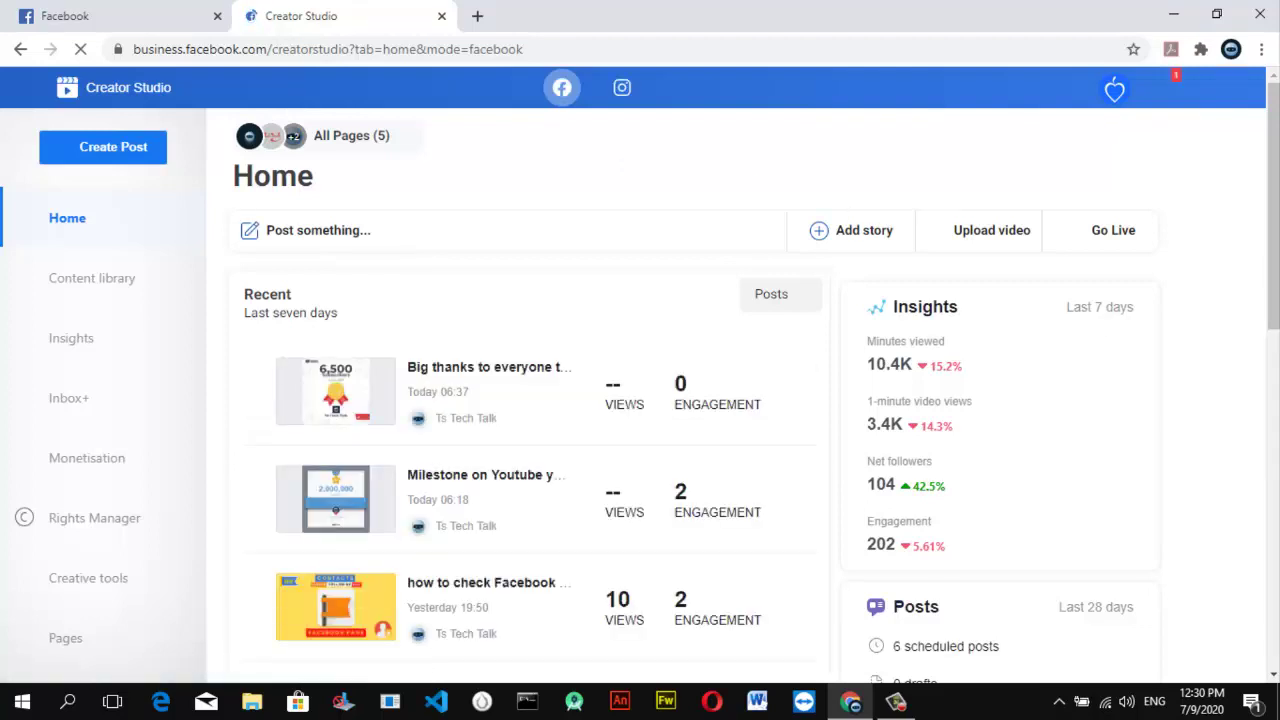
pyautogui.scroll(-5, 640, 400)
pyautogui.scroll(-1, 640, 400)
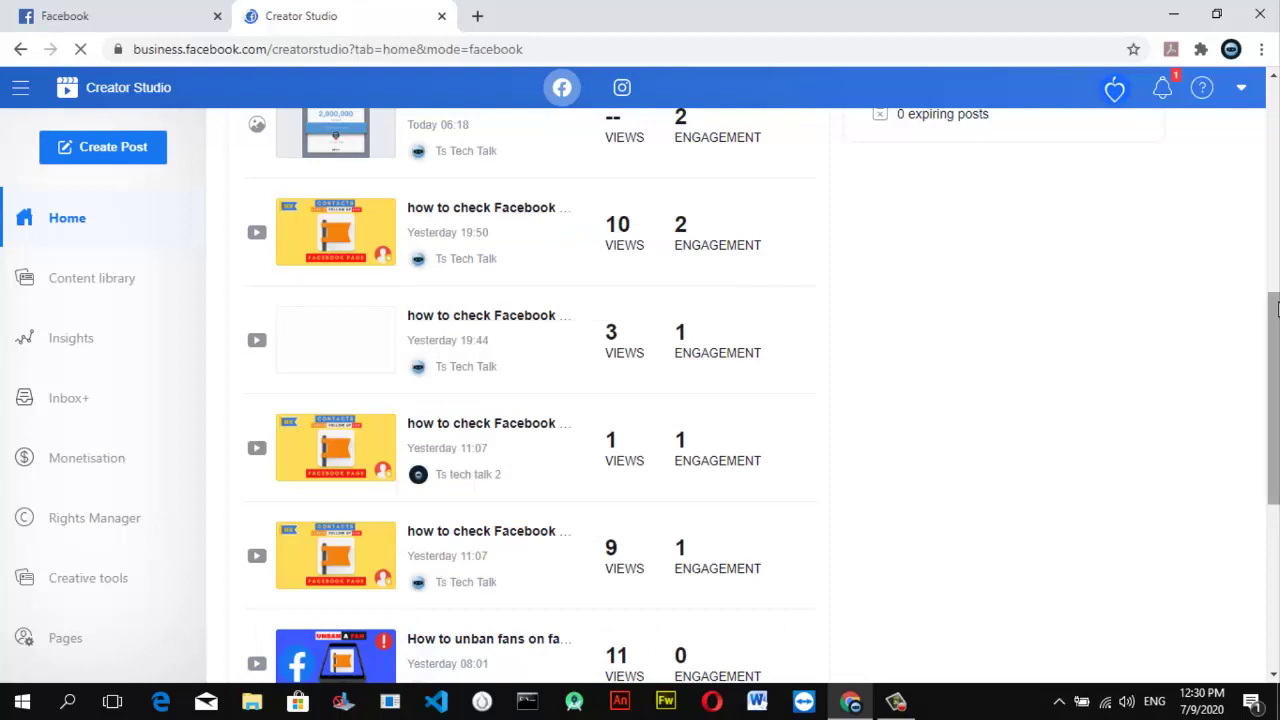
pyautogui.scroll(-1, 440, 481)
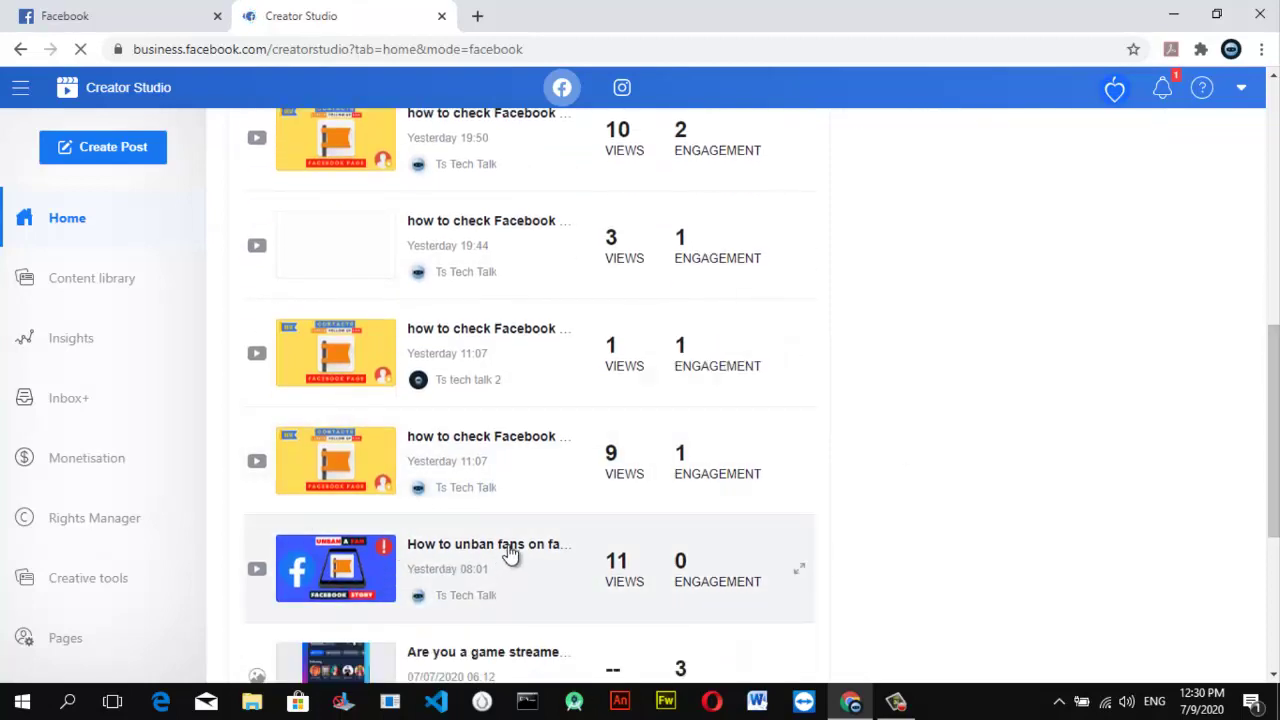
pyautogui.moveTo(527, 553)
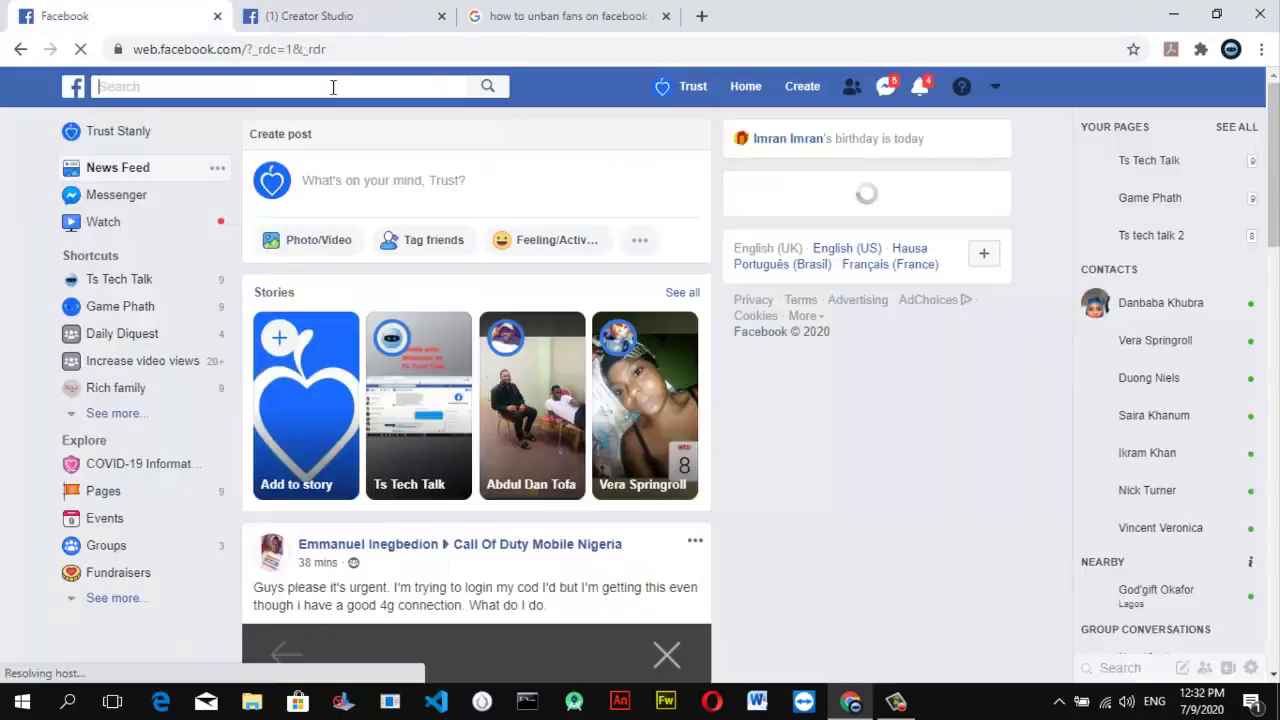
# Step: Search Facebook for "how to unban fans on facebook page" and compare with the Google video results for the same query
pyautogui.click(331, 86)
pyautogui.write('how to unban fans on facebook page')
pyautogui.press('Return')
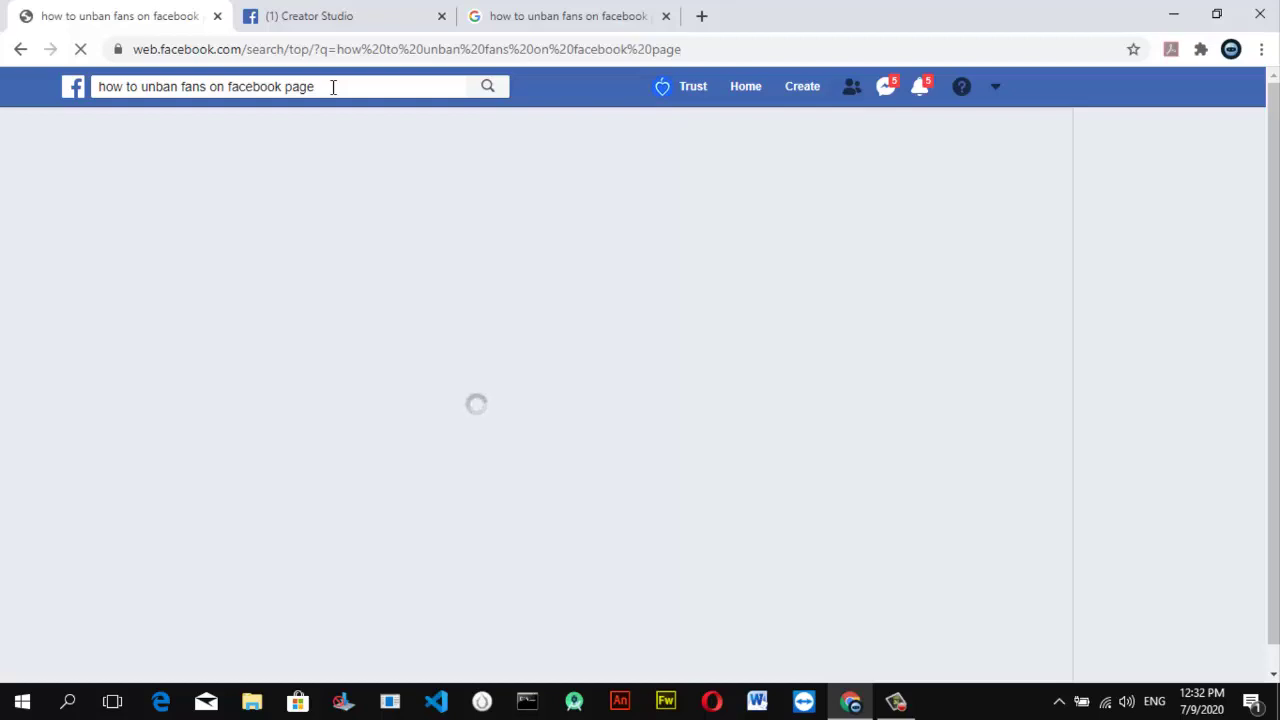
pyautogui.click(506, 15)
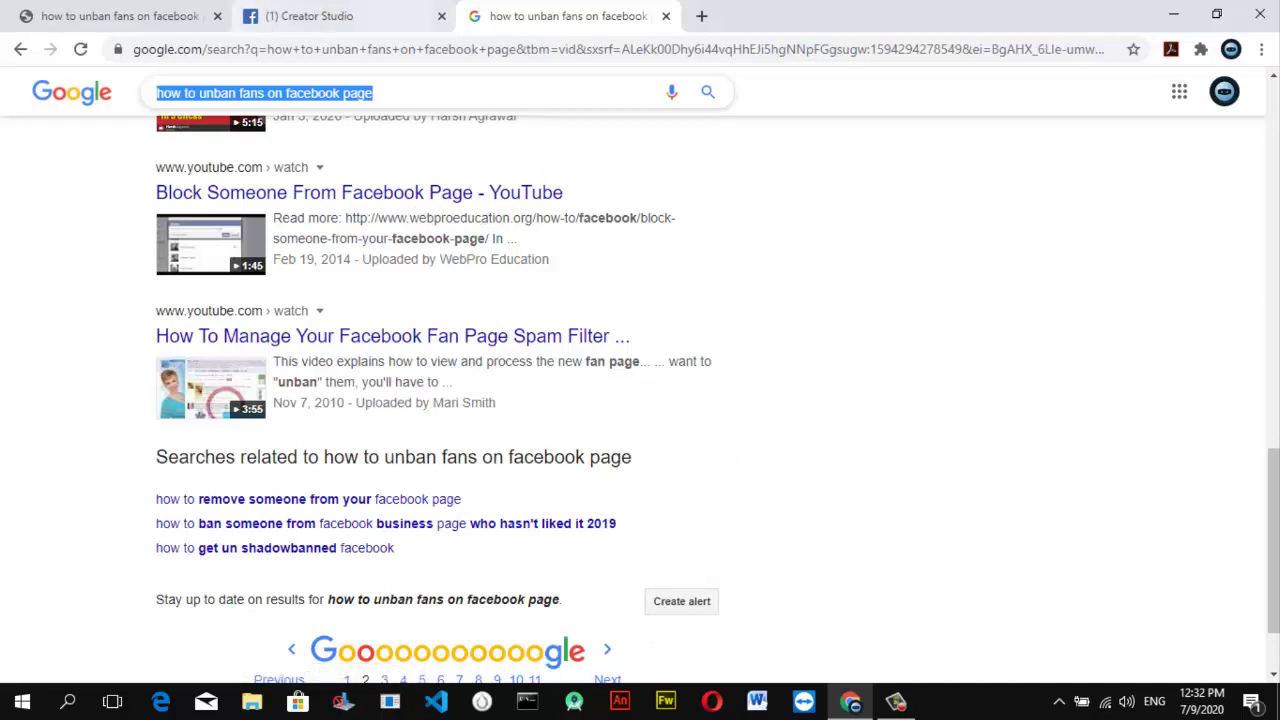
pyautogui.click(190, 13)
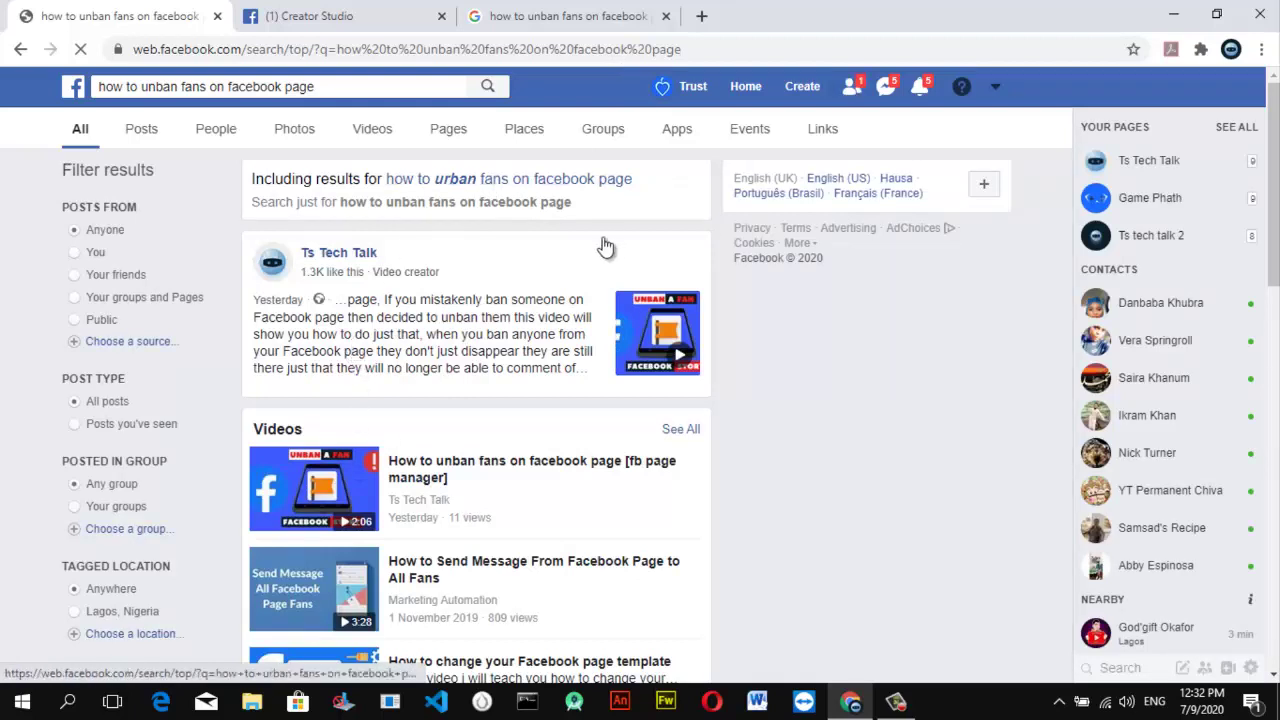
# Step: Show all video results of the Facebook search and look through the list of videos from various pages
pyautogui.scroll(-2, 476, 400)
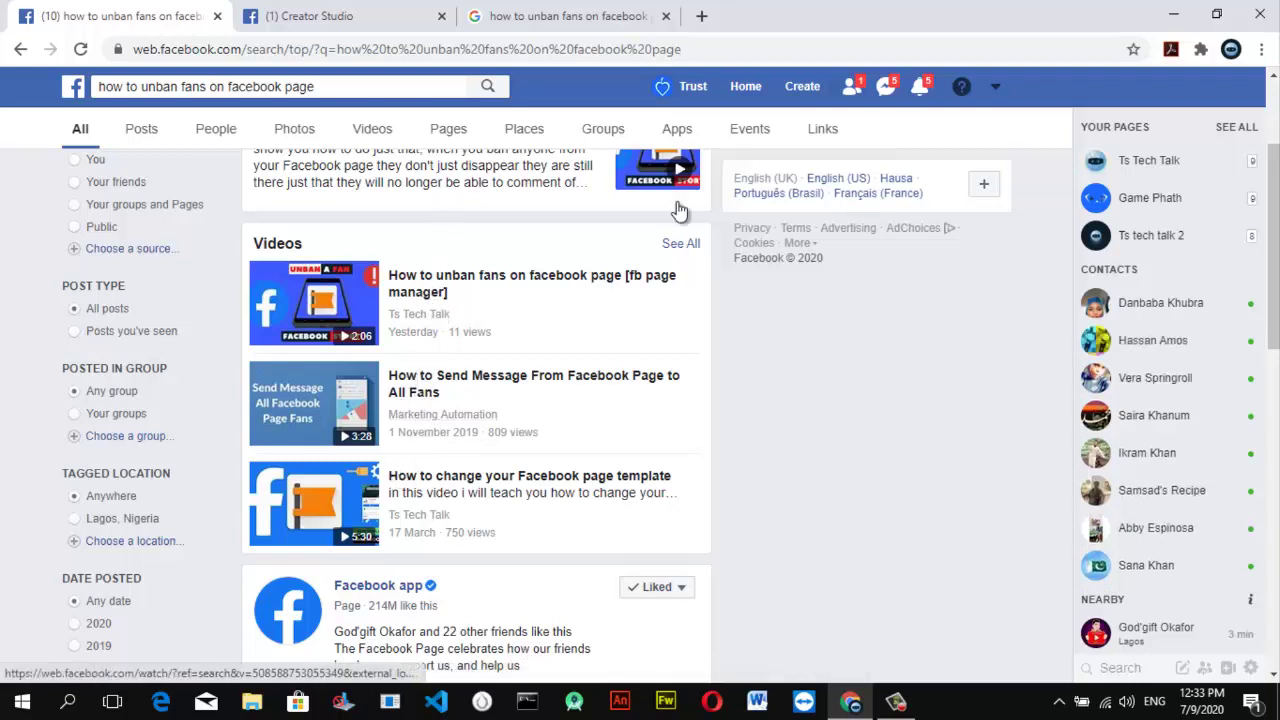
pyautogui.click(680, 245)
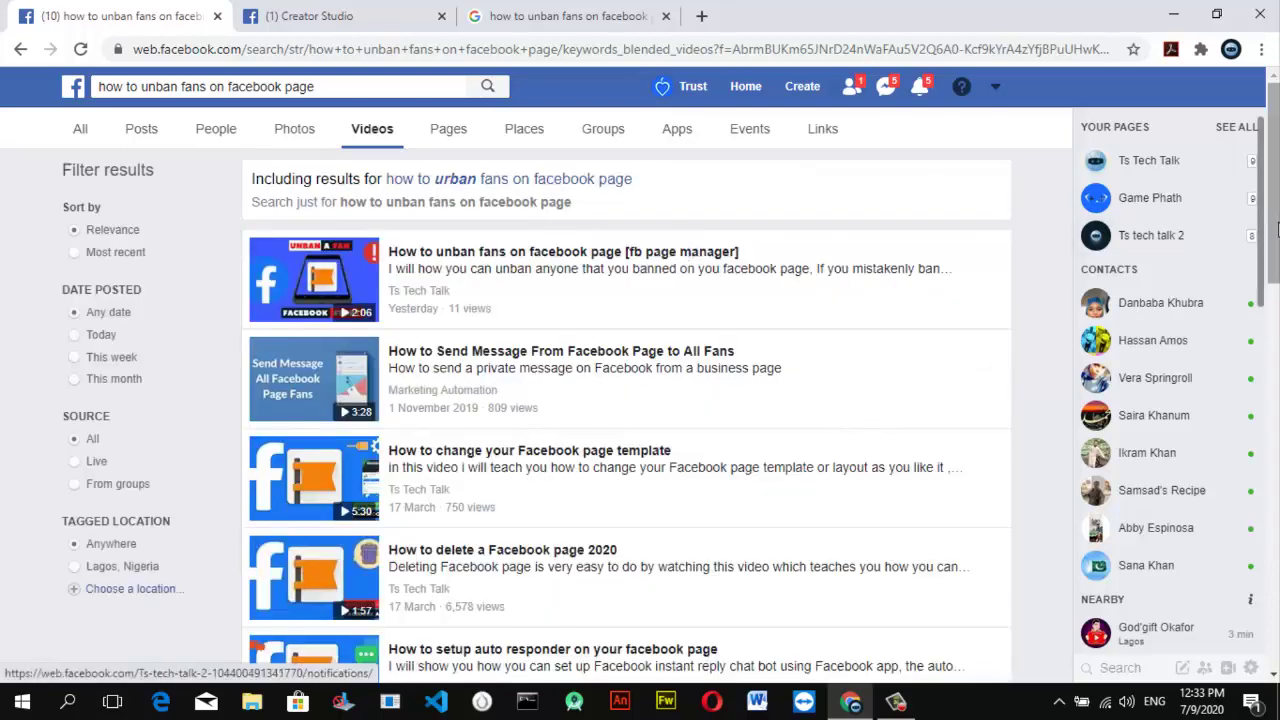
pyautogui.scroll(-3, 1277, 230)
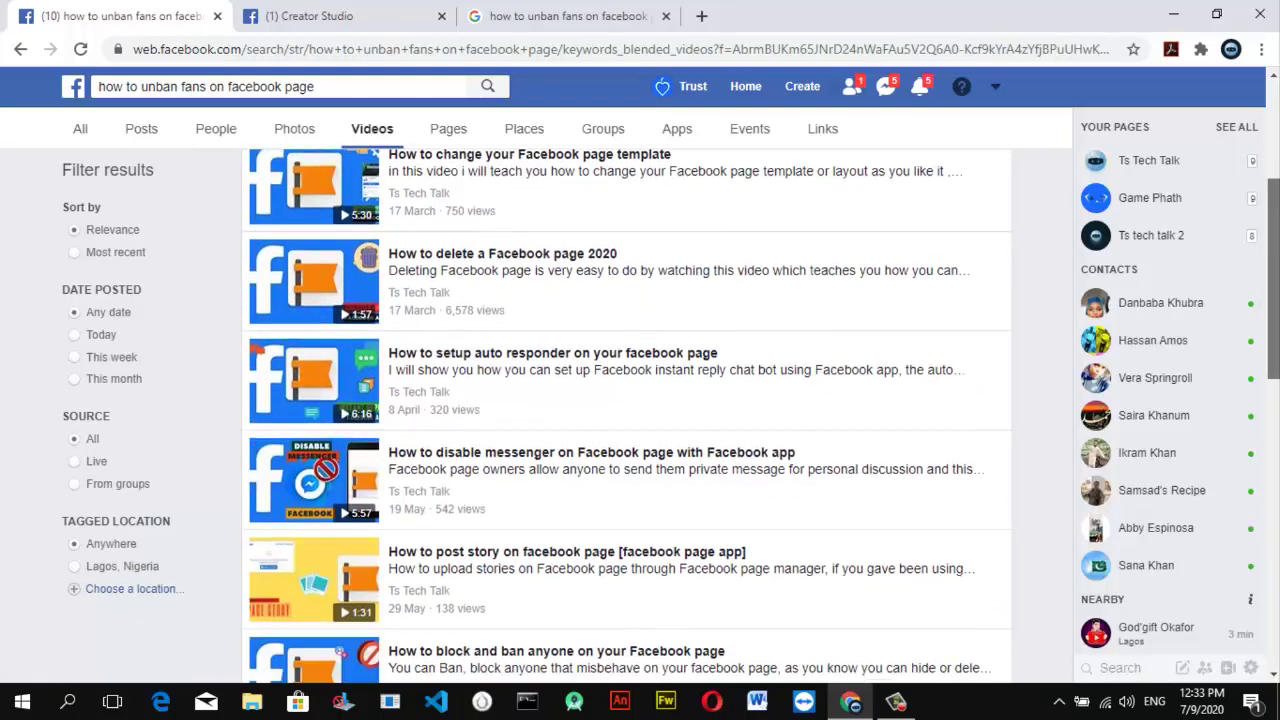
pyautogui.scroll(-4, 1277, 437)
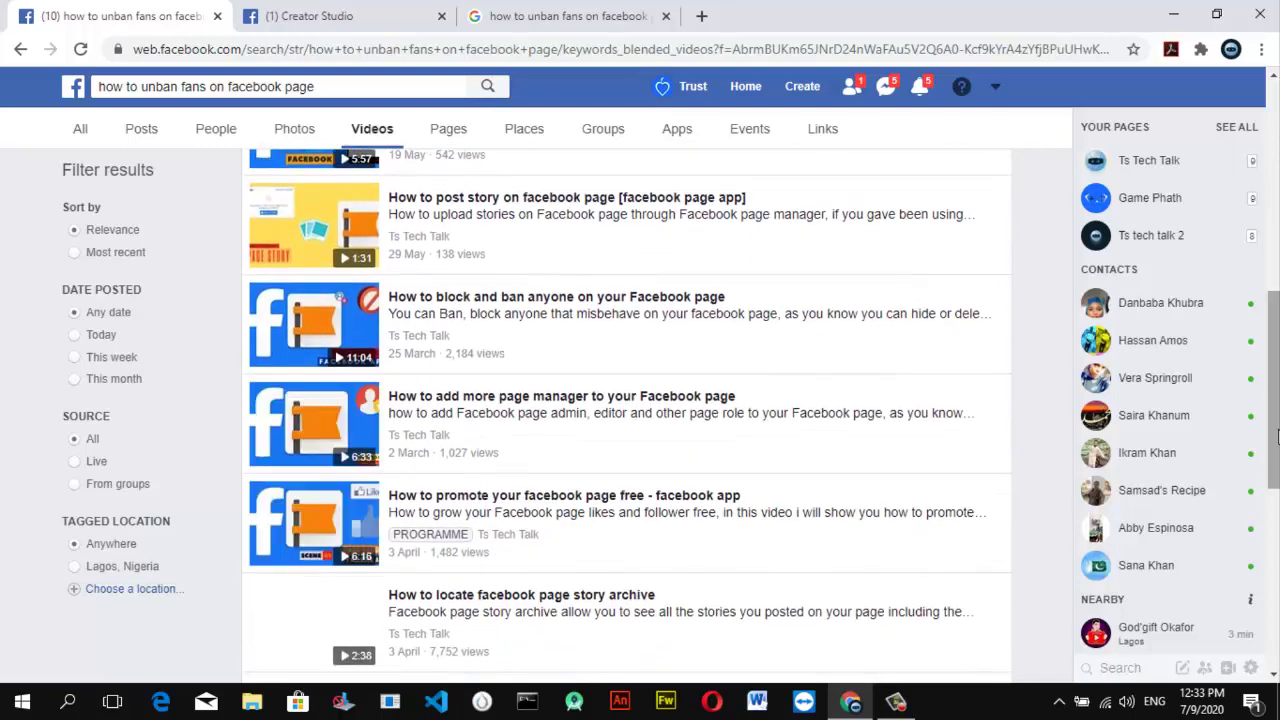
pyautogui.scroll(-3, 1277, 437)
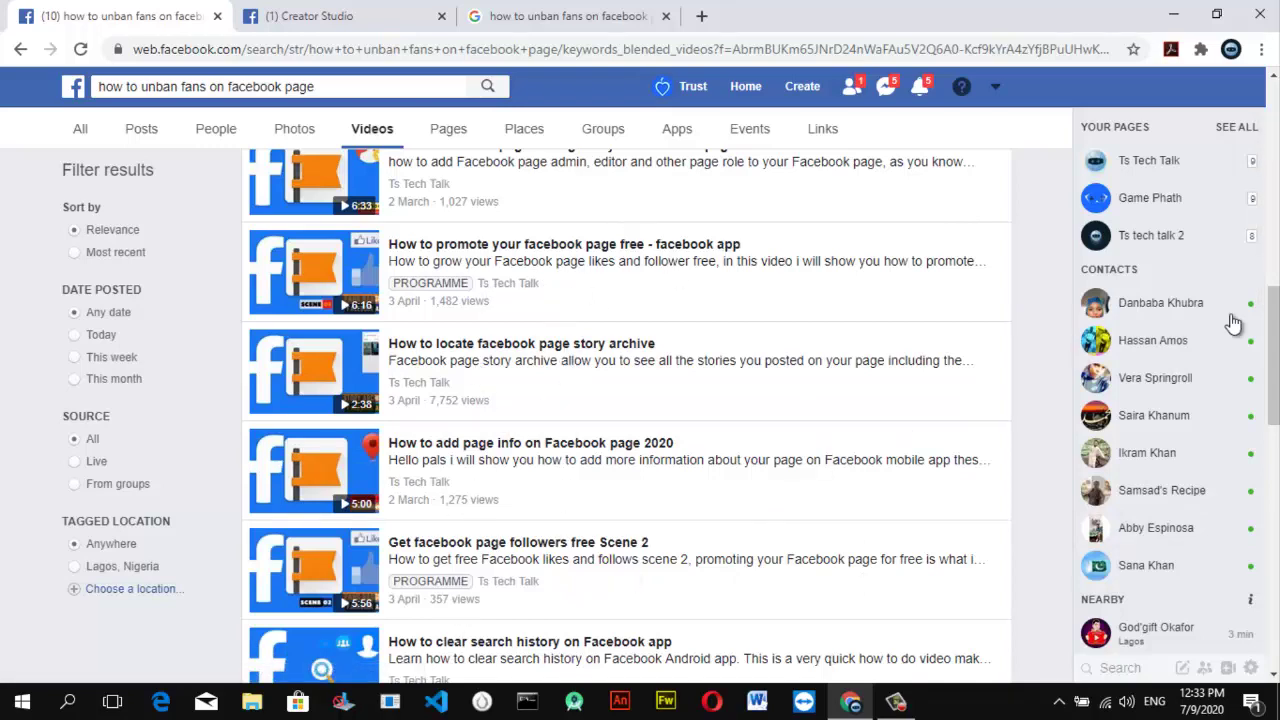
pyautogui.scroll(-7, 1233, 323)
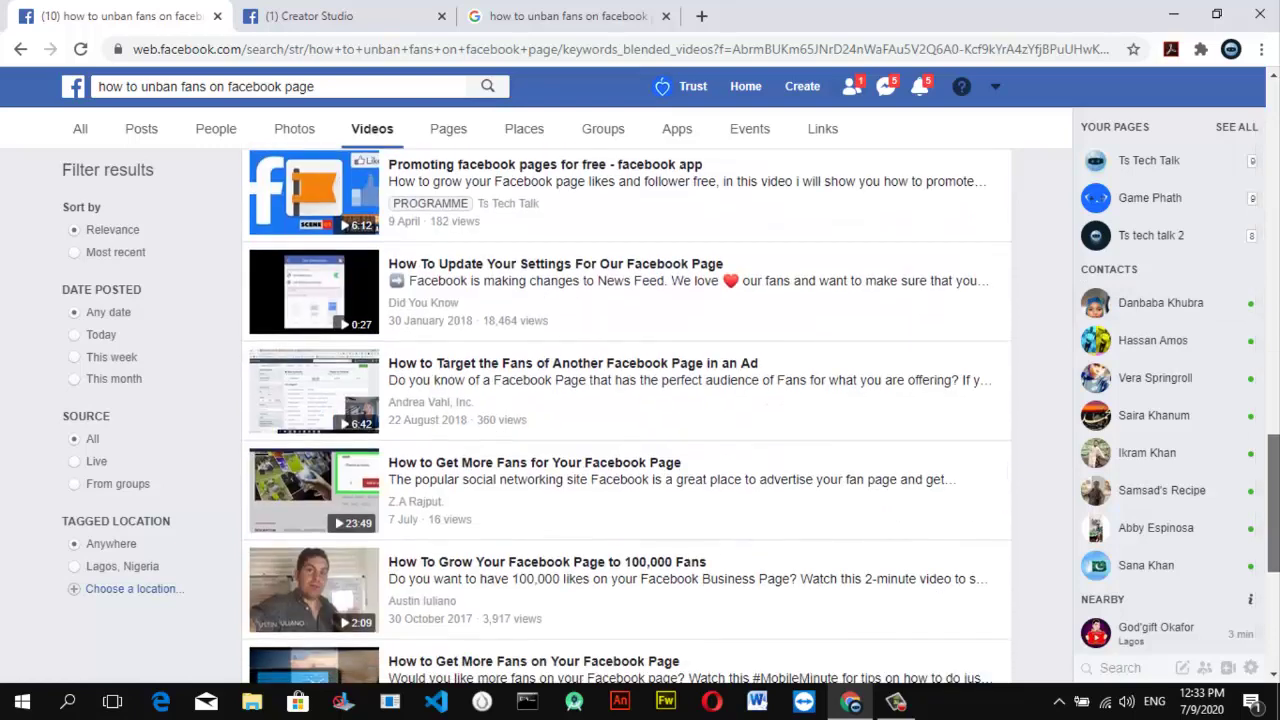
pyautogui.scroll(-10, 626, 416)
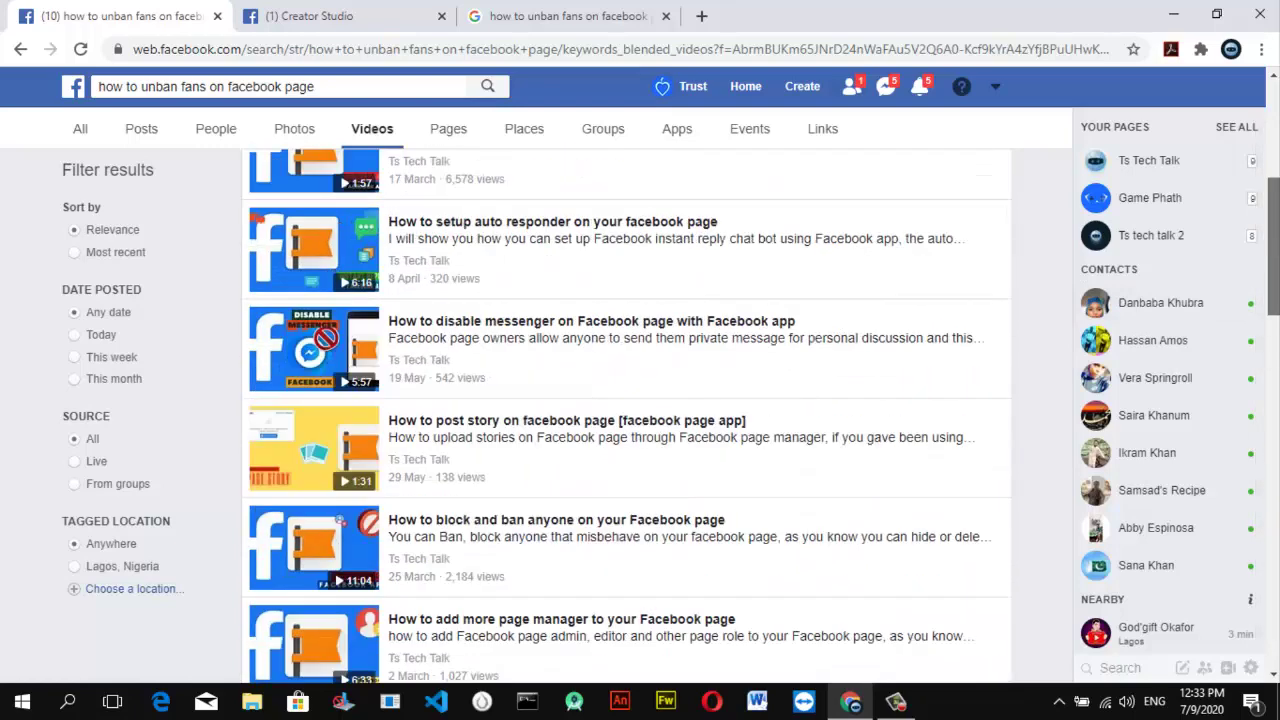
pyautogui.press('Home')
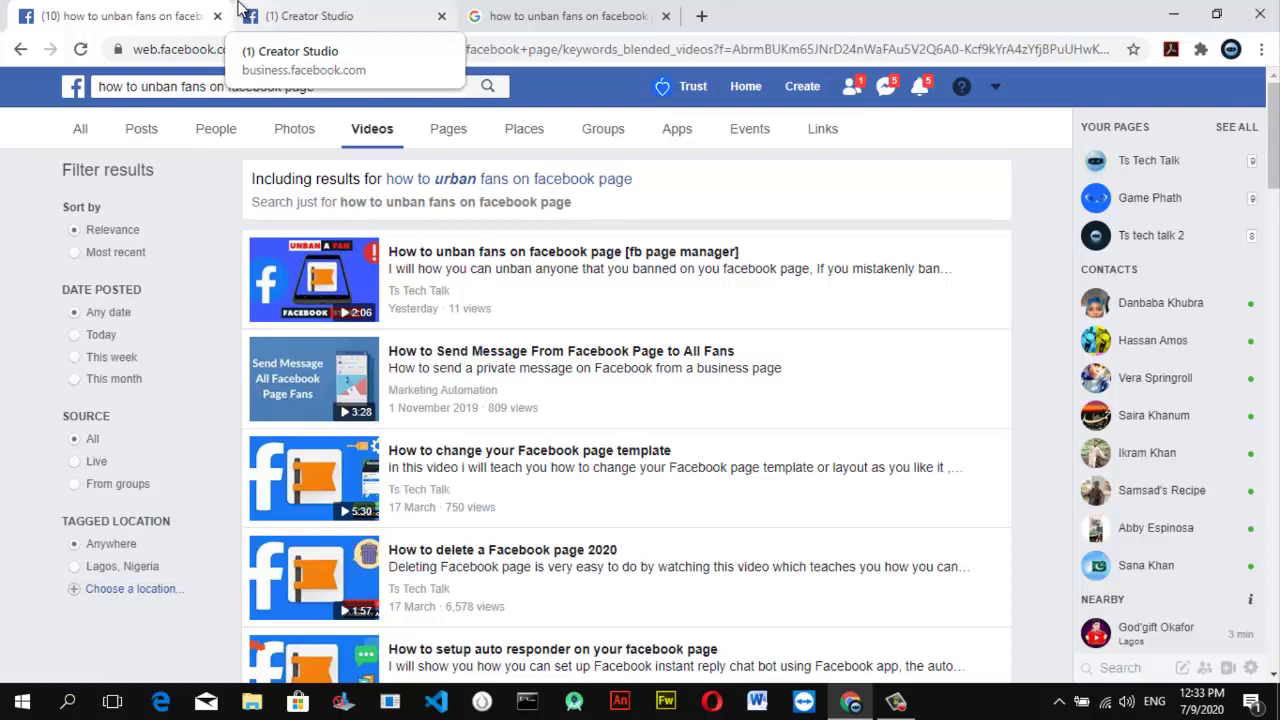
# Step: Return to the Creator Studio home page and start a new single video upload
pyautogui.click(318, 12)
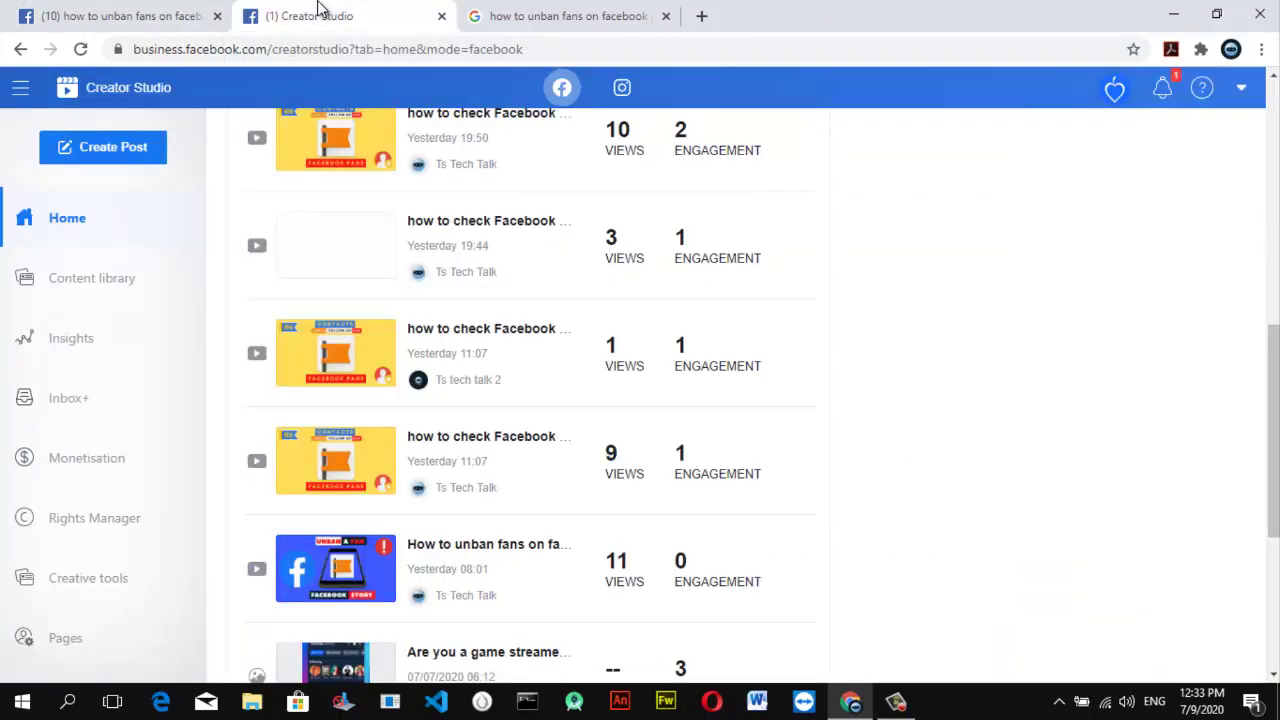
pyautogui.scroll(10, 1275, 97)
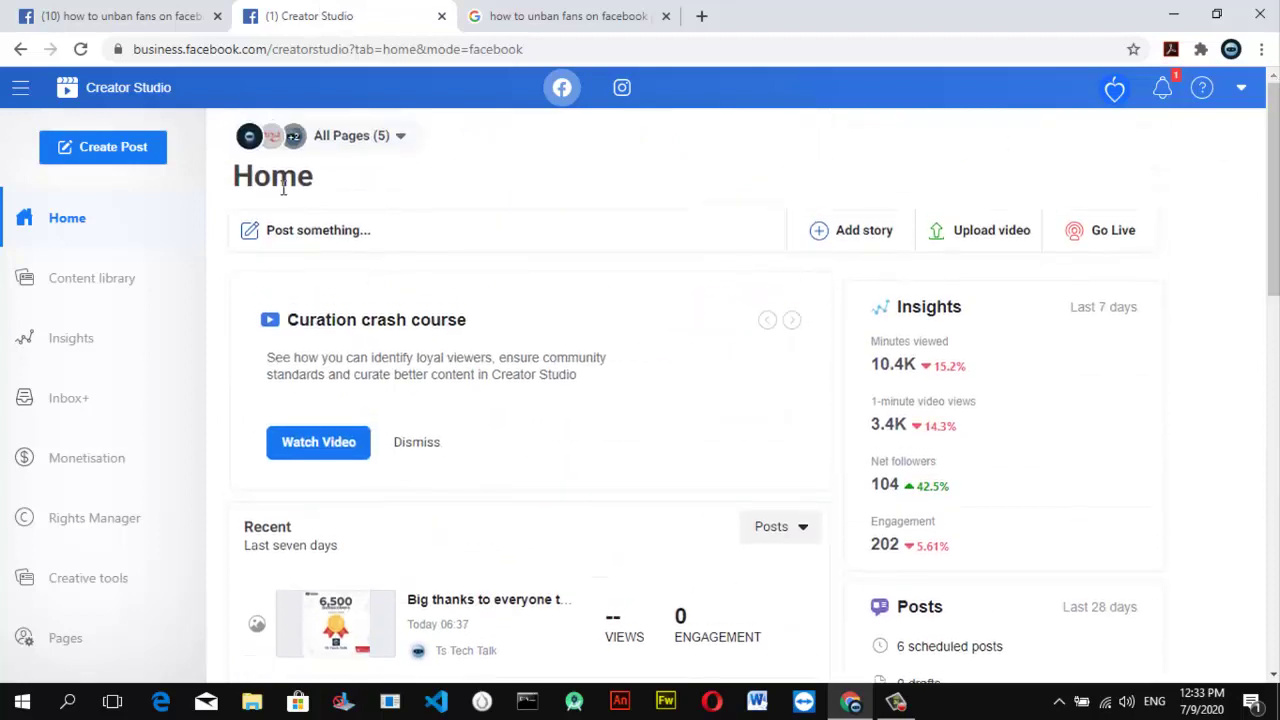
pyautogui.click(101, 163)
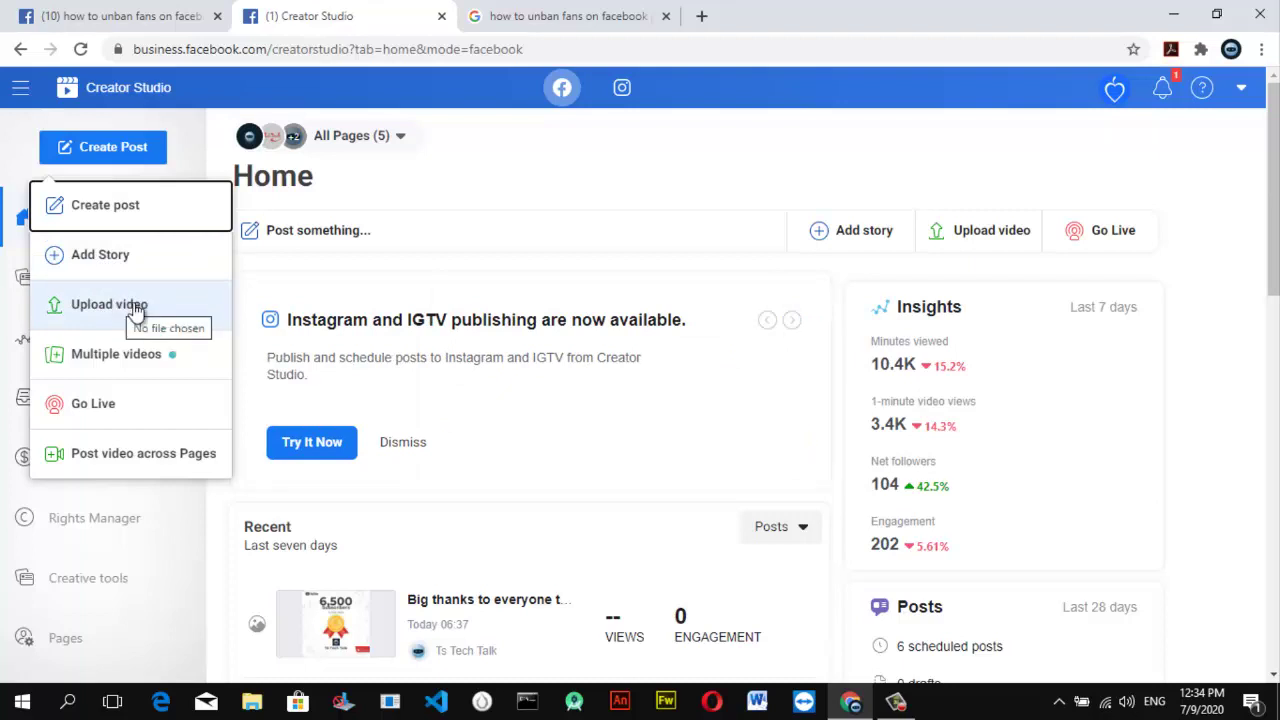
pyautogui.click(137, 310)
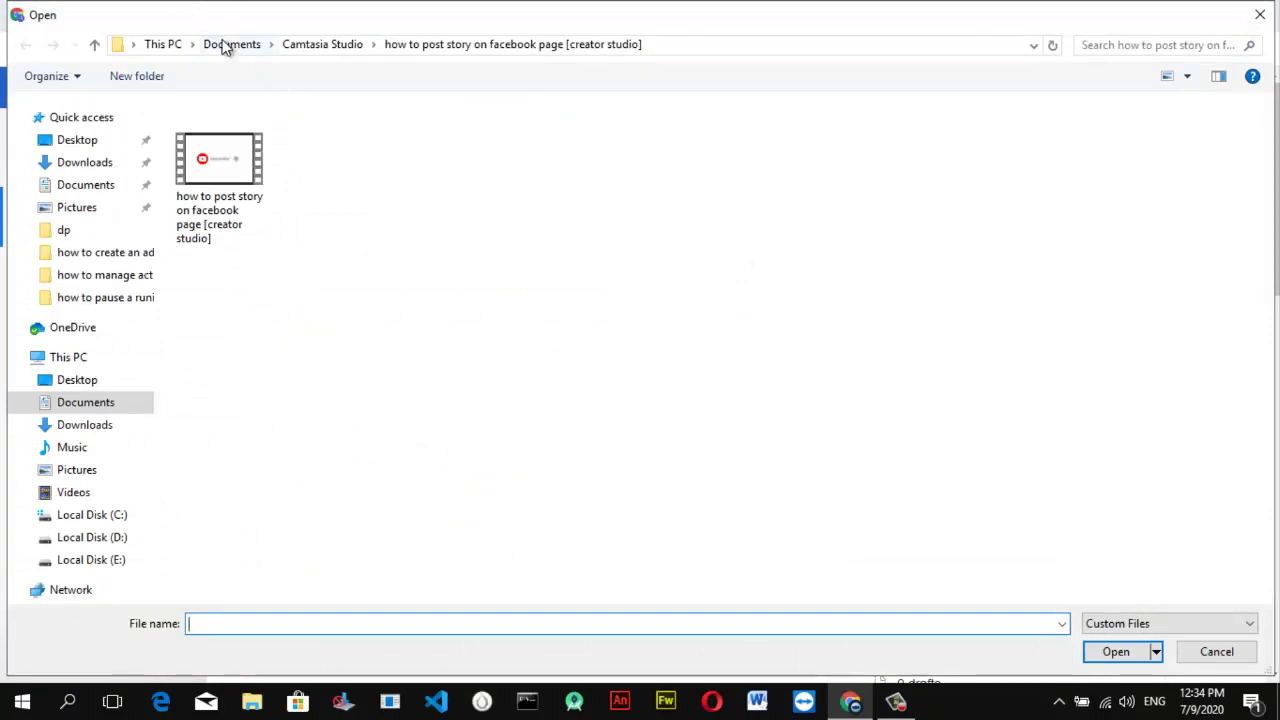
# Step: Choose the video in the Camtasia Studio folder "how to appear offline on facebook app and messenger app 2020" for upload
pyautogui.click(333, 48)
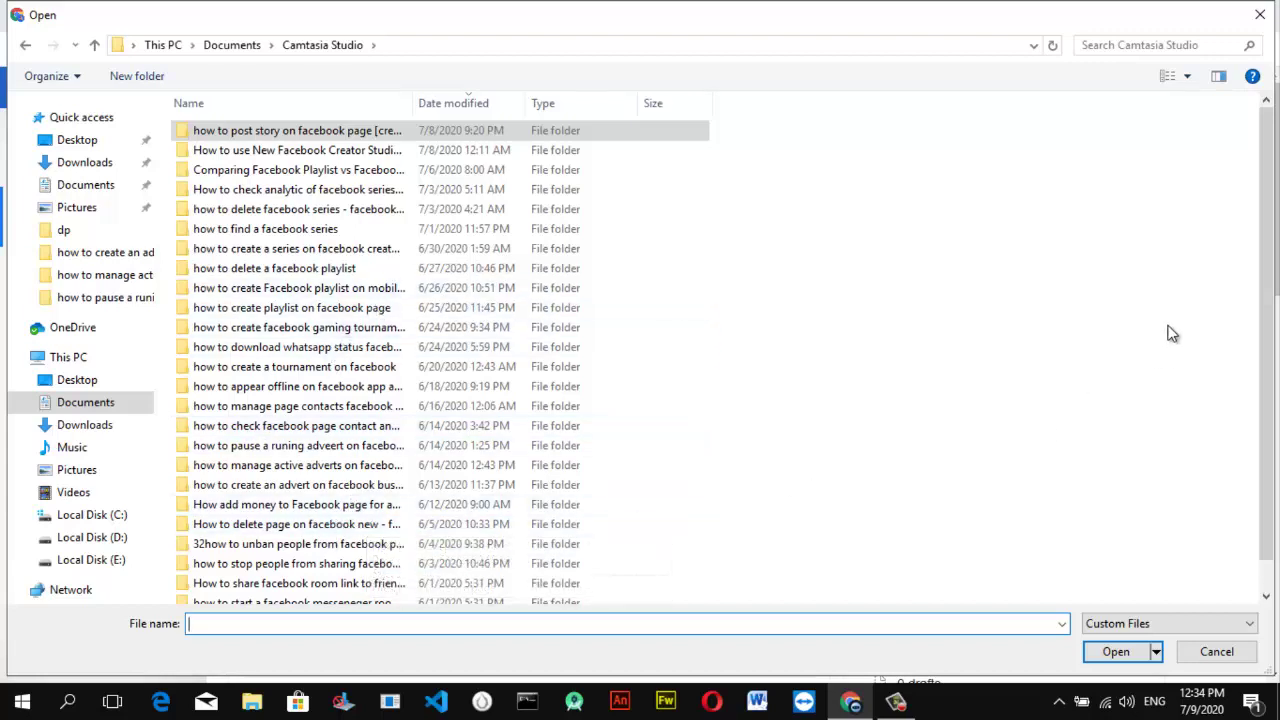
pyautogui.moveTo(1272, 207); pyautogui.dragTo(1272, 232)
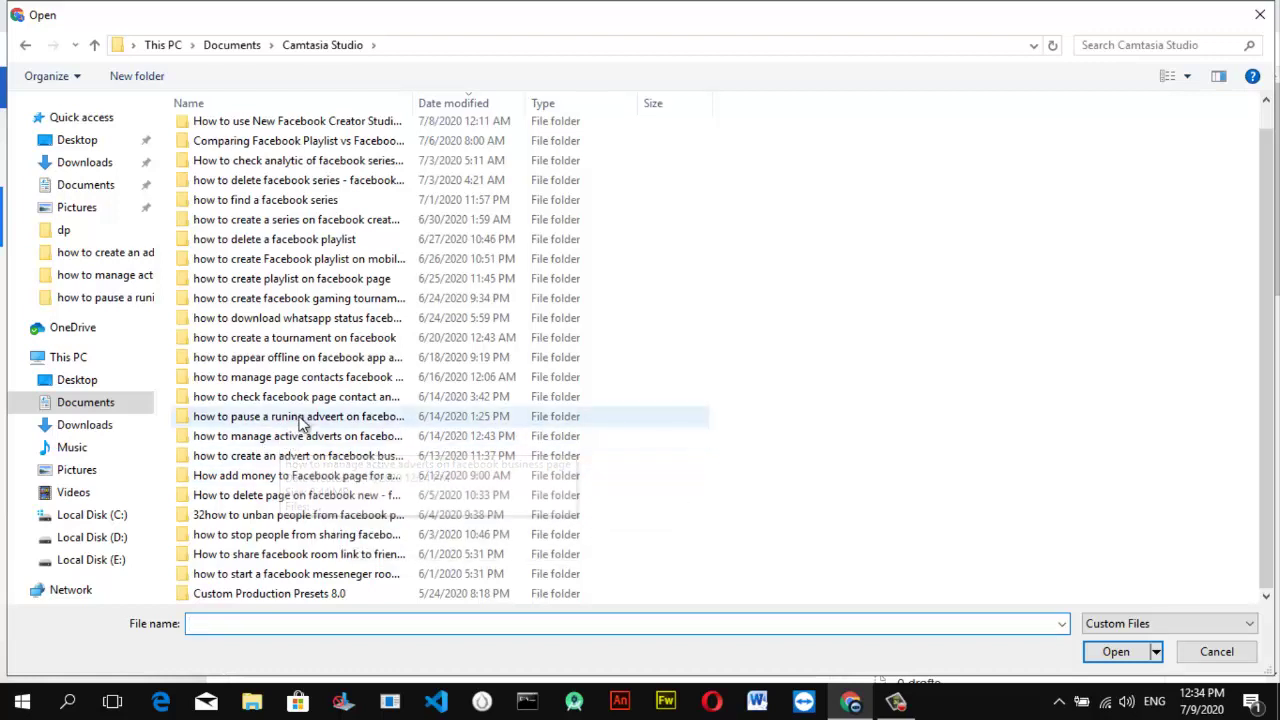
pyautogui.doubleClick(311, 362)
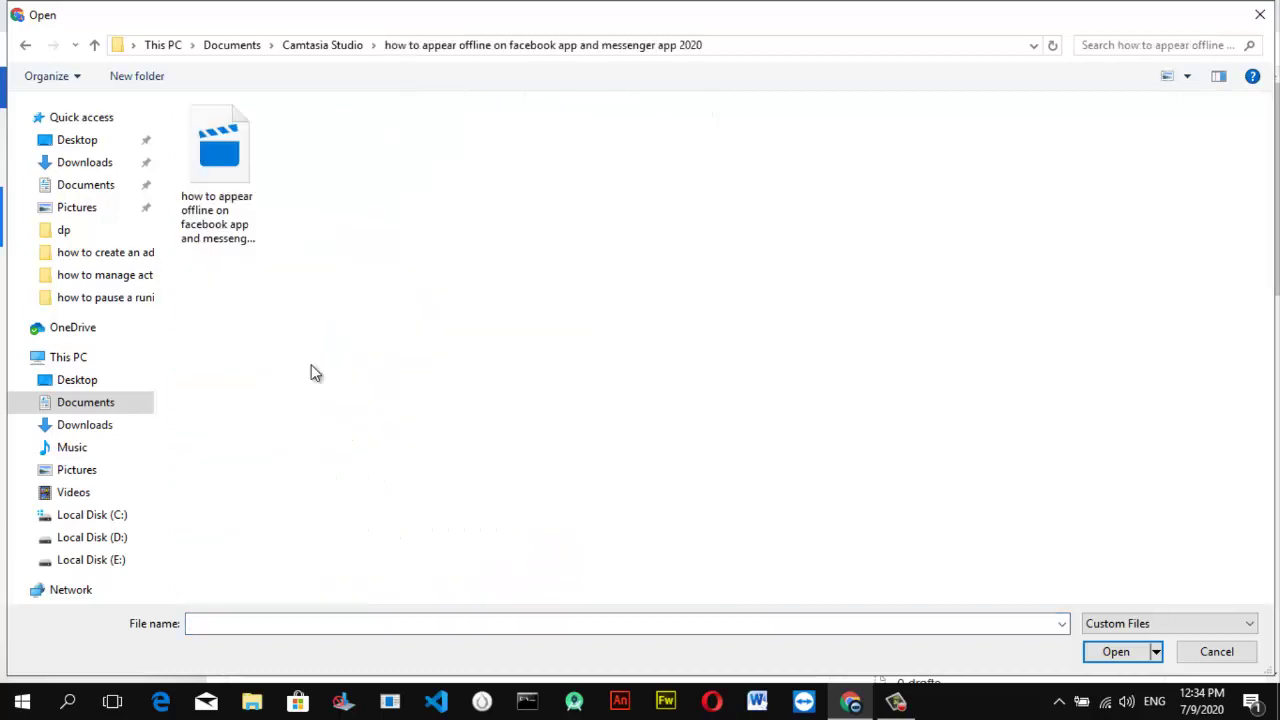
pyautogui.click(246, 172)
pyautogui.doubleClick(246, 172)
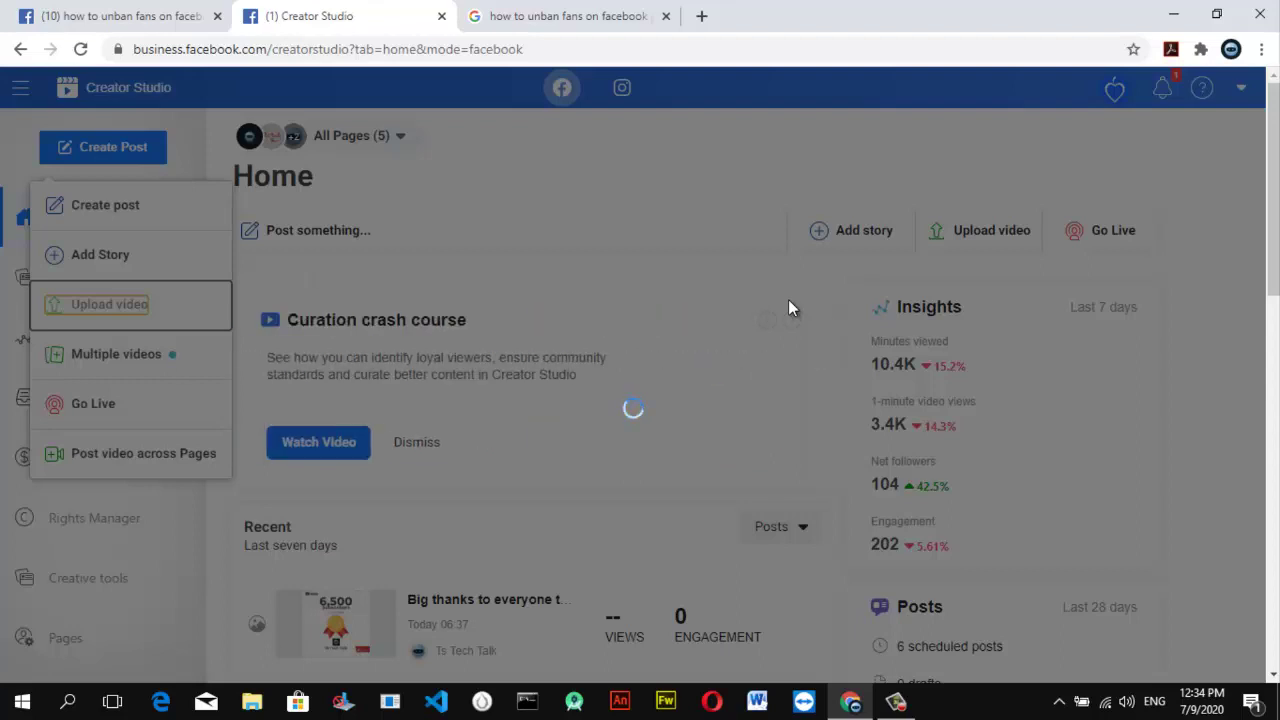
# Step: Select the Ts Tech Talk page as the destination of the video upload
pyautogui.click(896, 703)
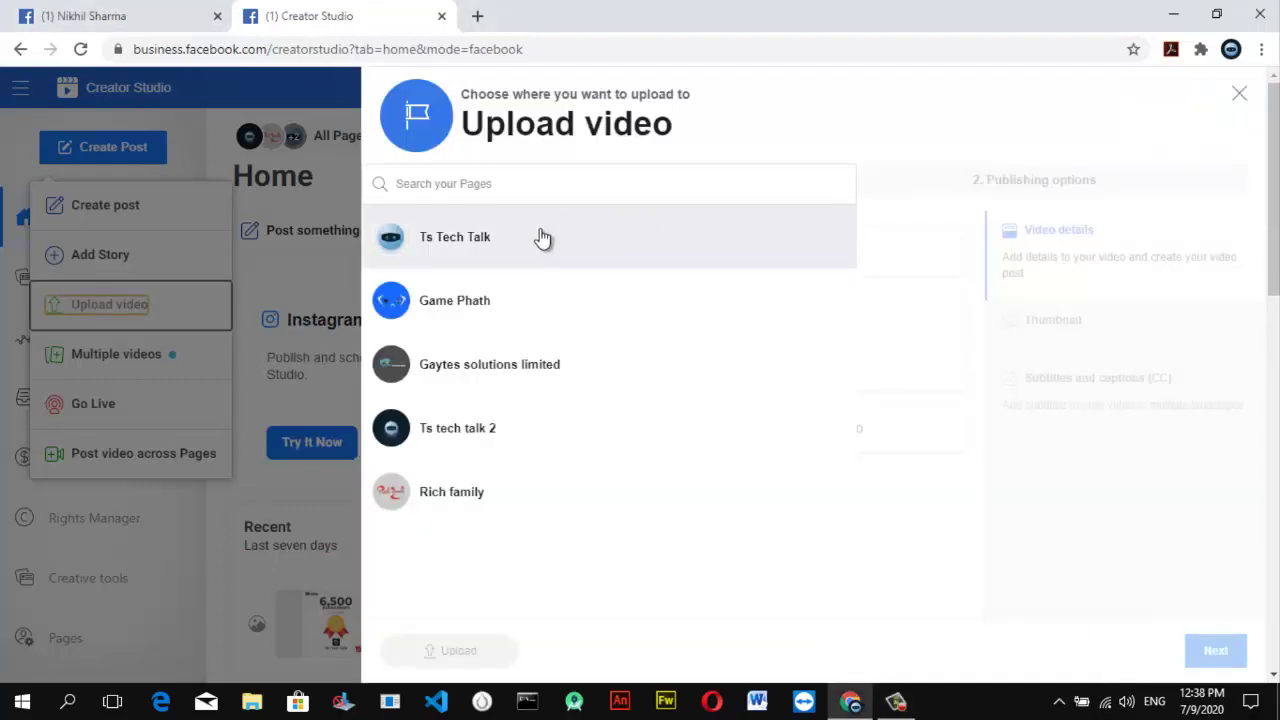
pyautogui.click(530, 235)
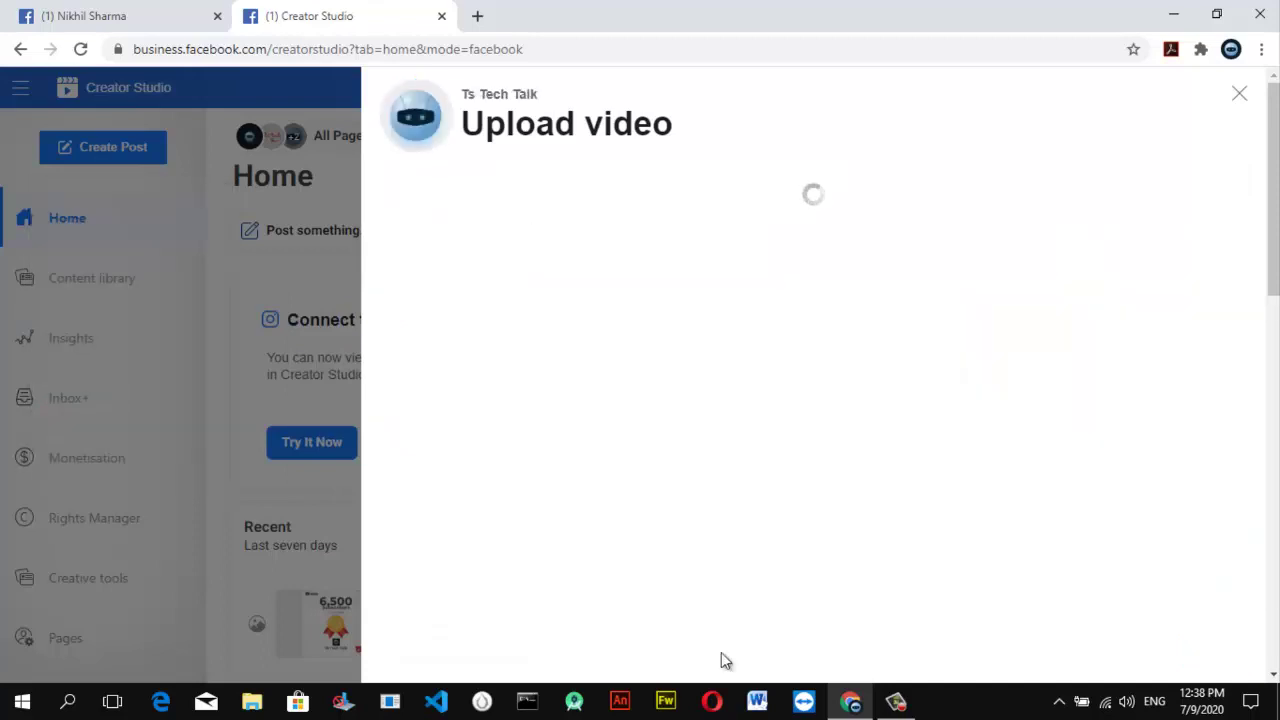
pyautogui.click(900, 710)
pyautogui.click(1202, 598)
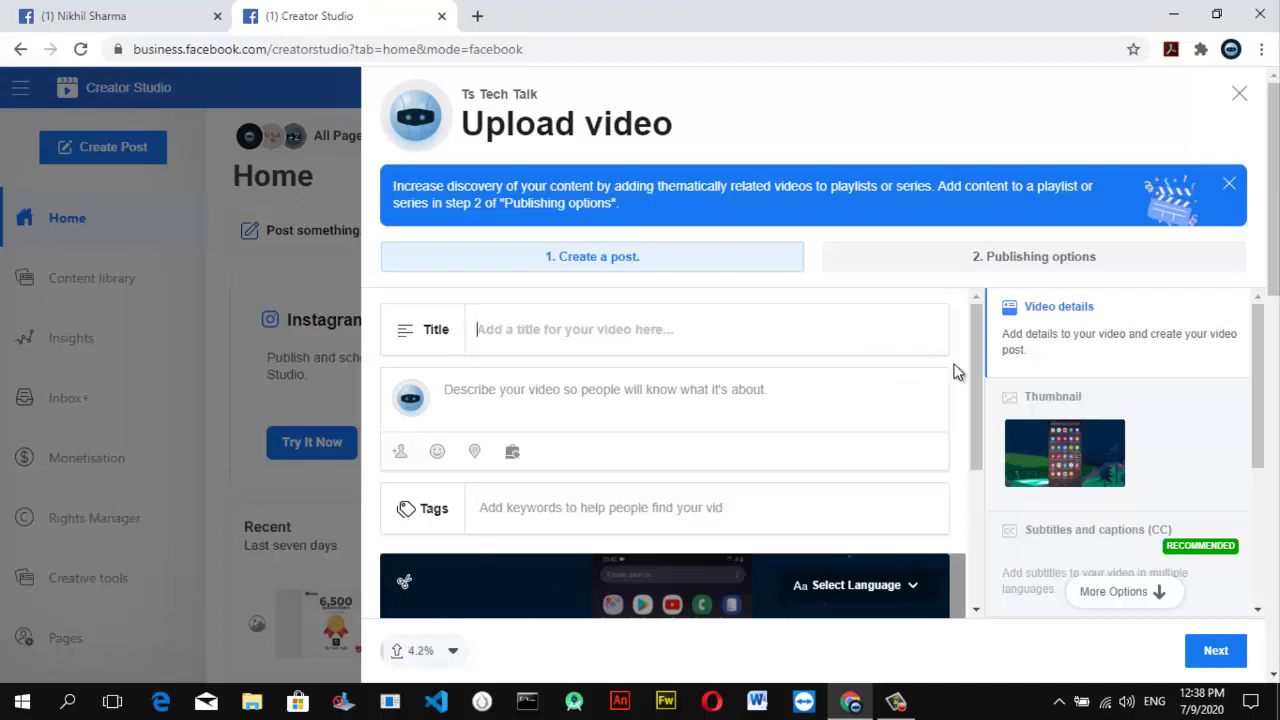
# Step: Play the preview of the uploading video in the post details
pyautogui.moveTo(979, 403); pyautogui.dragTo(978, 540)
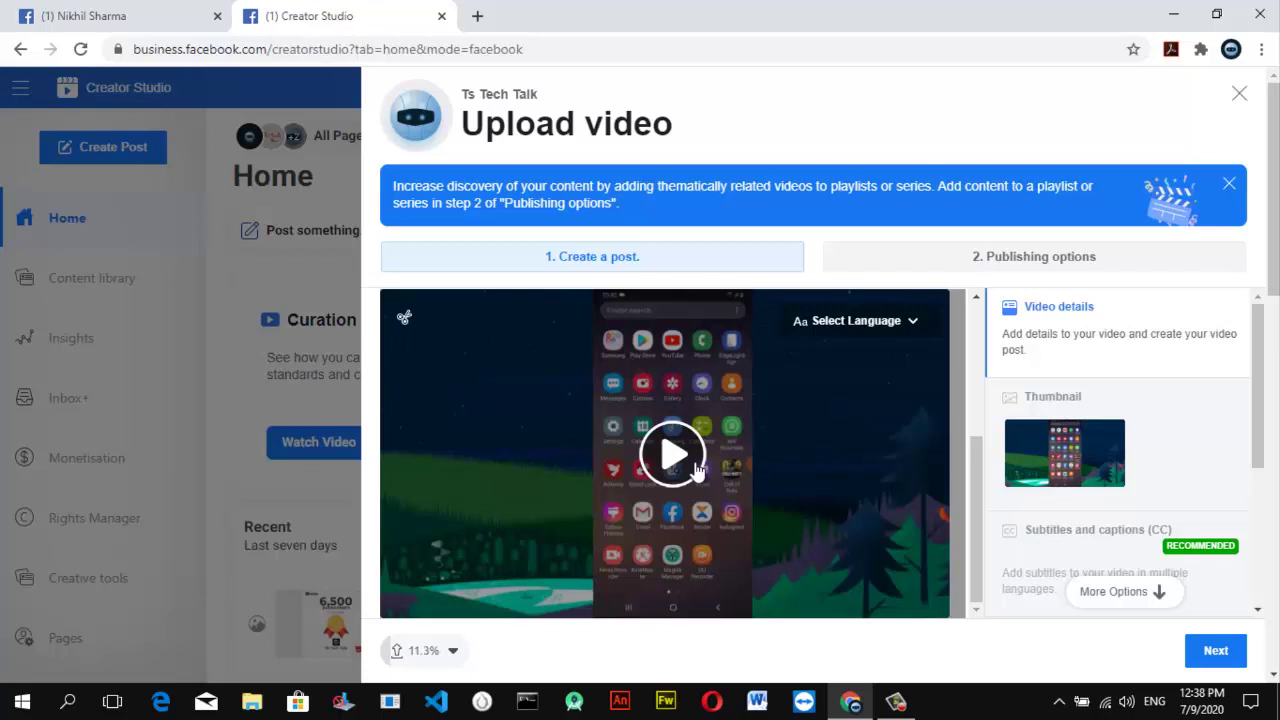
pyautogui.click(697, 468)
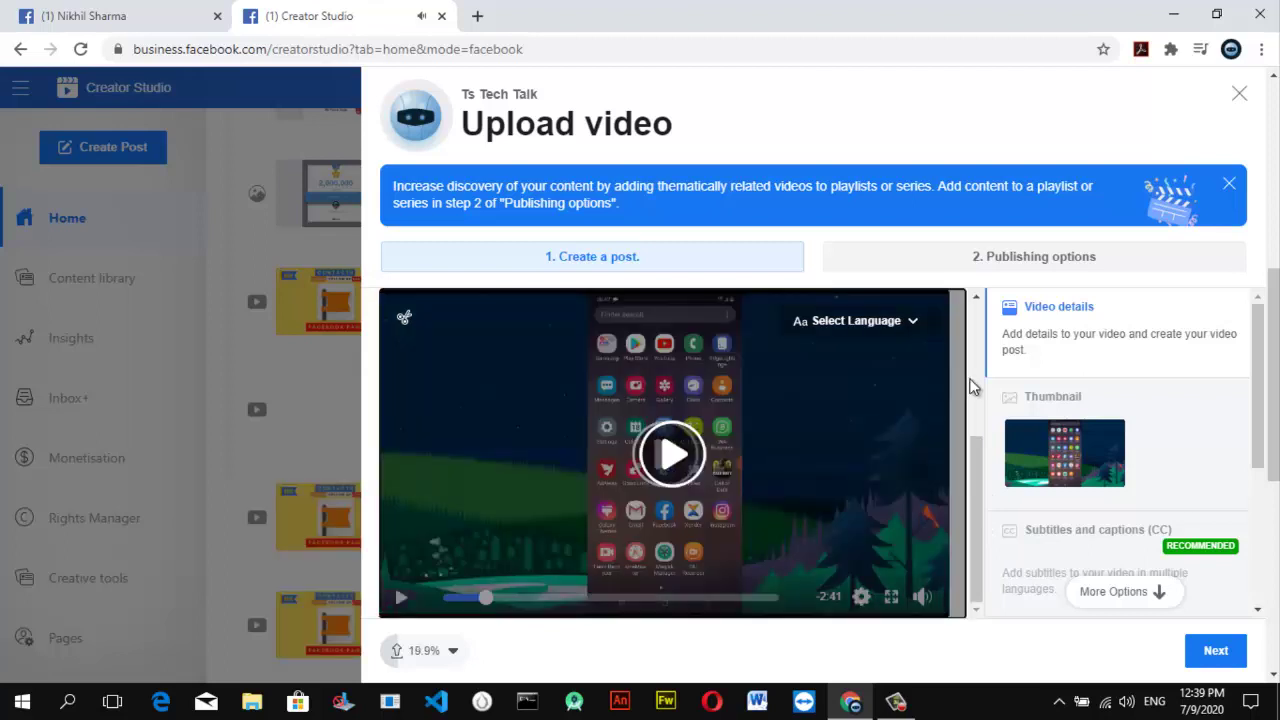
# Step: Title the video "How to appear offline on facebook app and facebook messenger"
pyautogui.scroll(3, 980, 380)
pyautogui.click(707, 327)
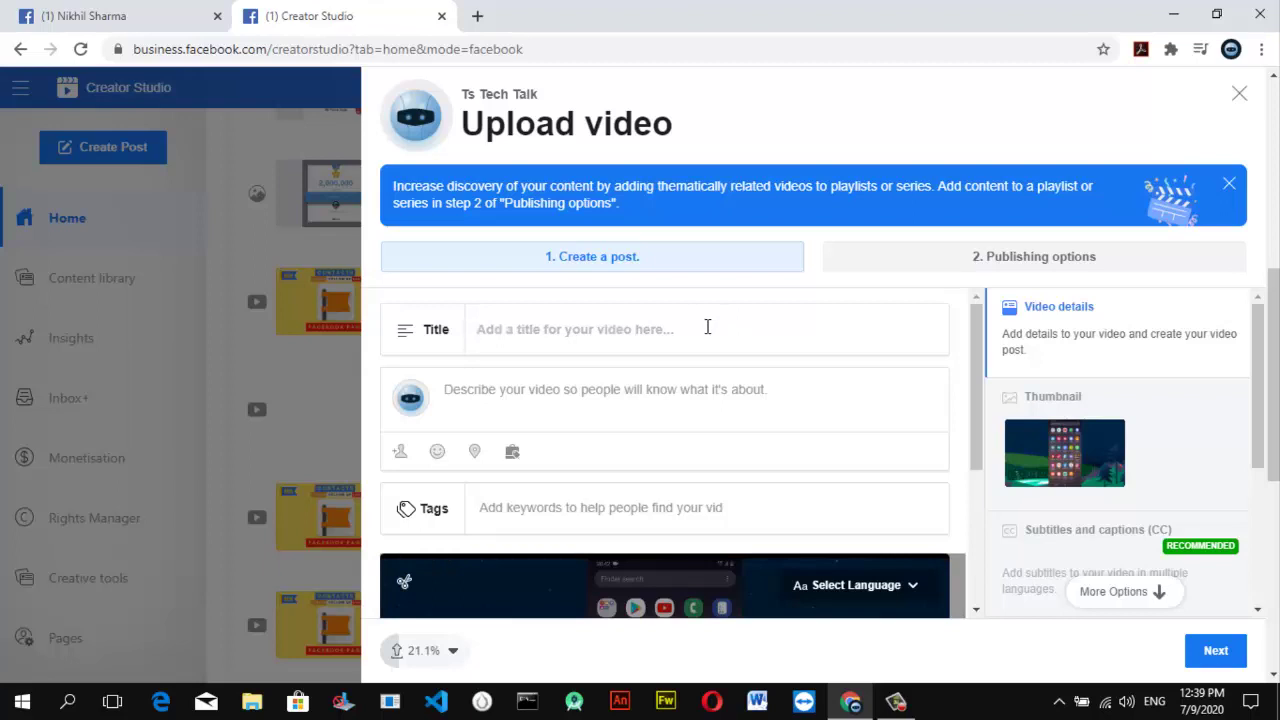
pyautogui.write('How ')
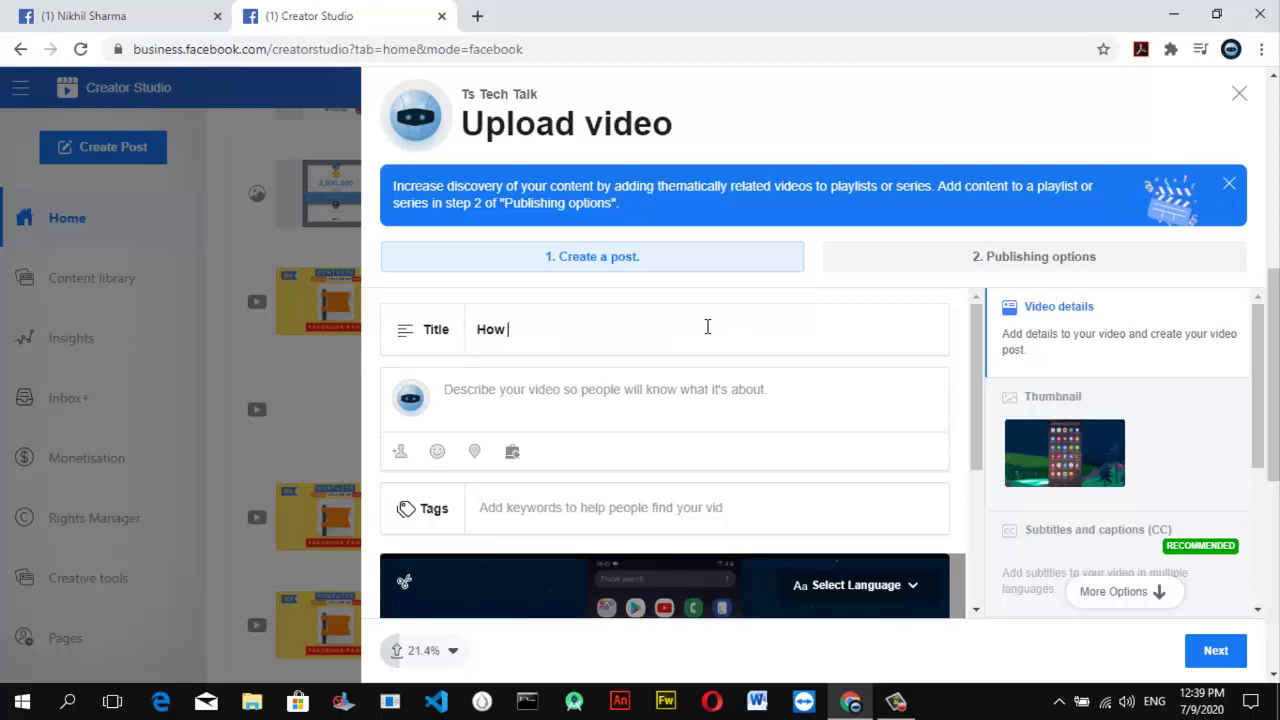
pyautogui.write('to appear off in')
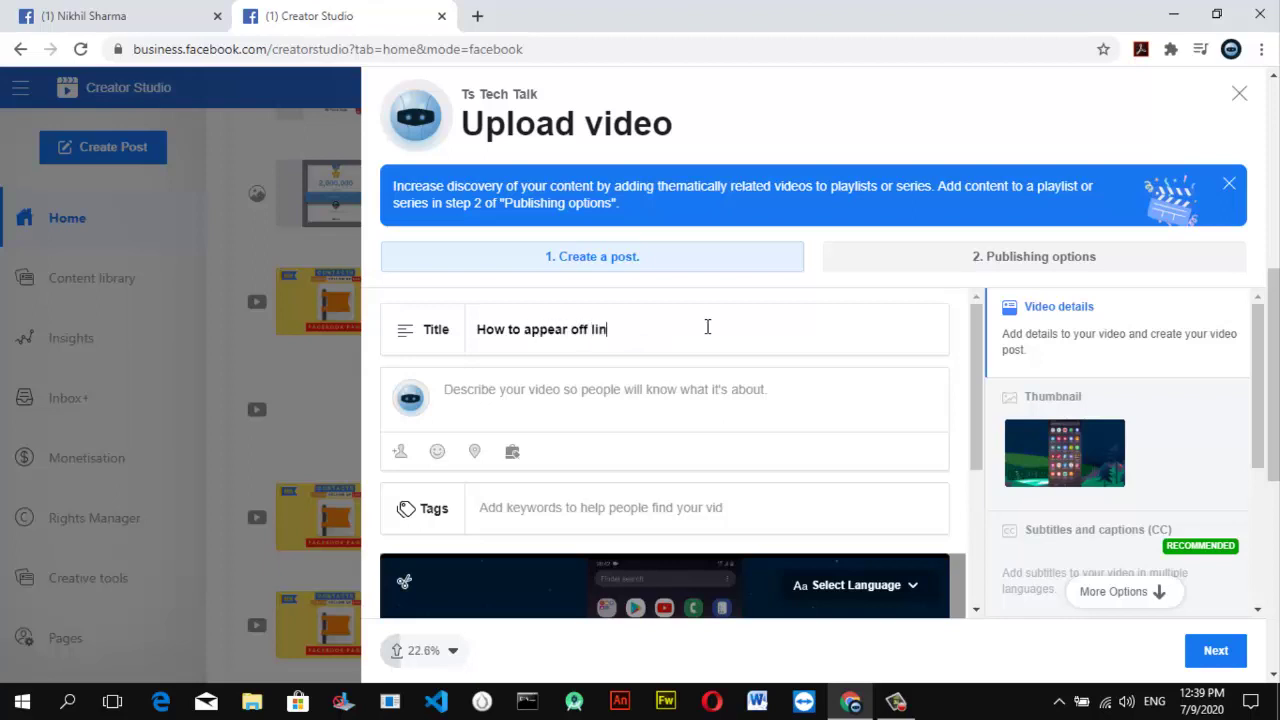
pyautogui.press('BackSpace')
pyautogui.press('BackSpace')
pyautogui.press('BackSpace')
pyautogui.write('line on facebook and')
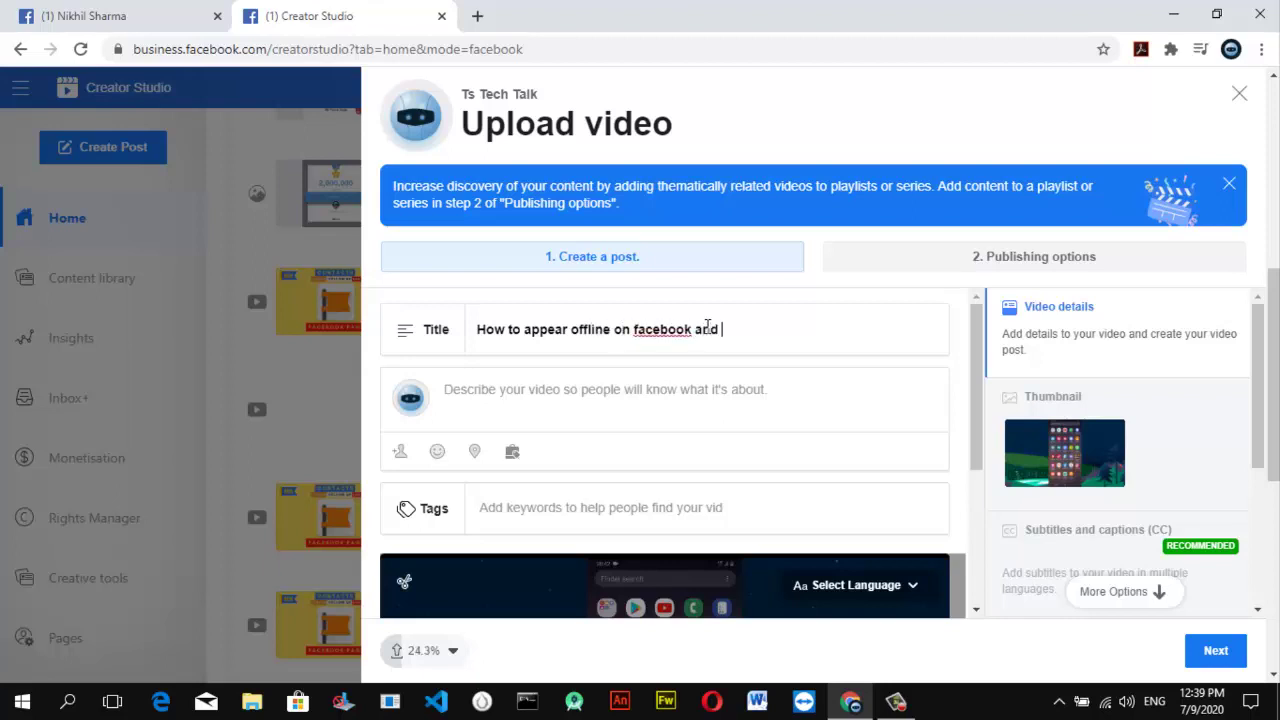
pyautogui.press('BackSpace')
pyautogui.press('BackSpace')
pyautogui.write('pp and faceb')
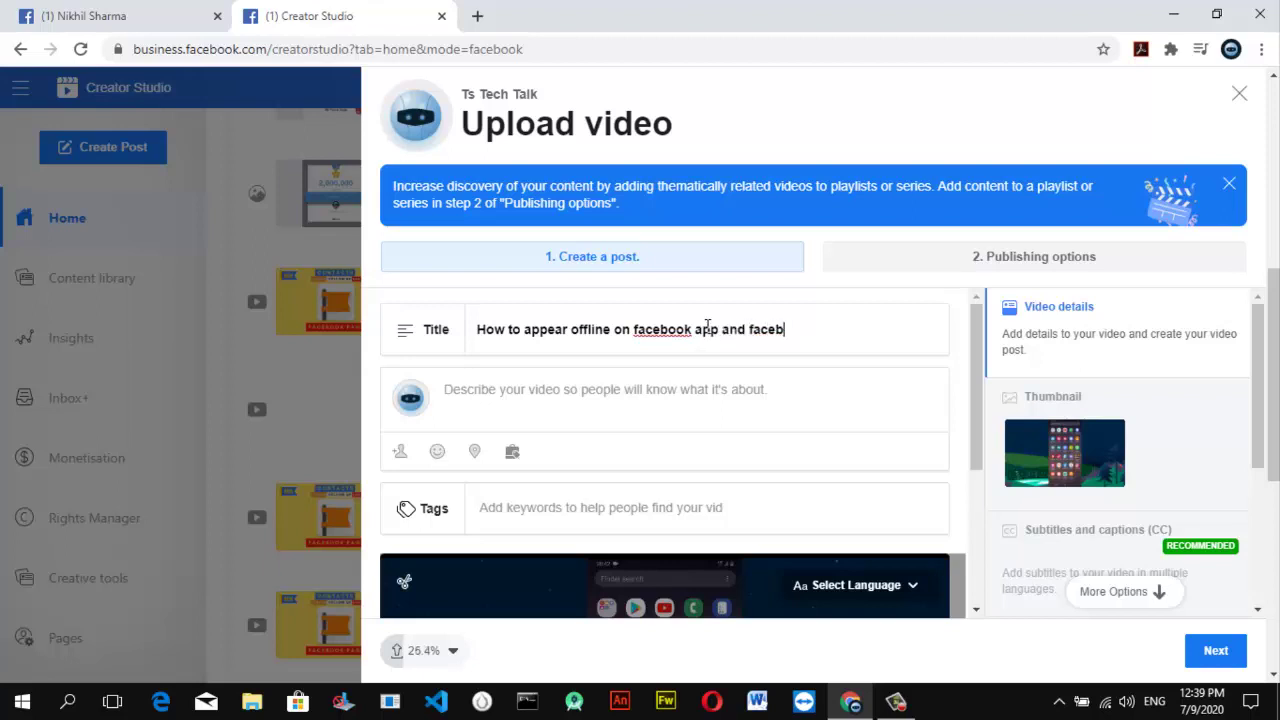
pyautogui.write('ook messenger')
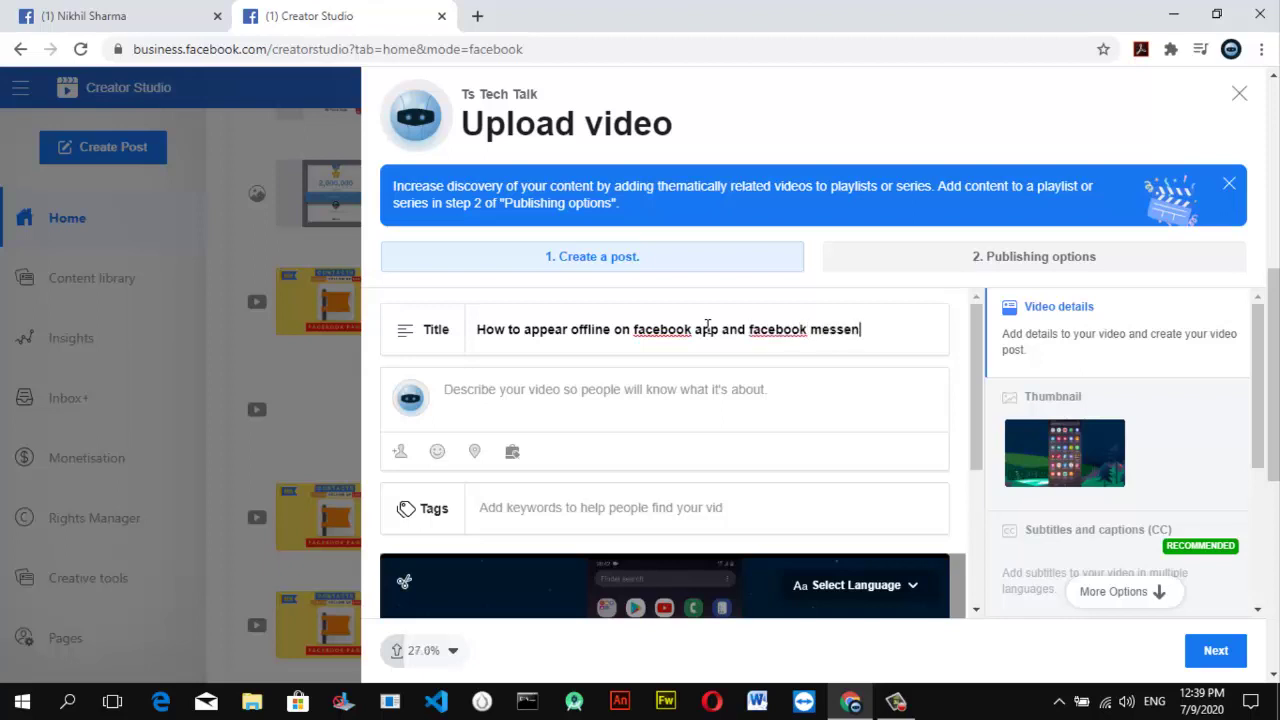
# Step: Begin the video description with "In this video i will show you hoe to"
pyautogui.click(772, 372)
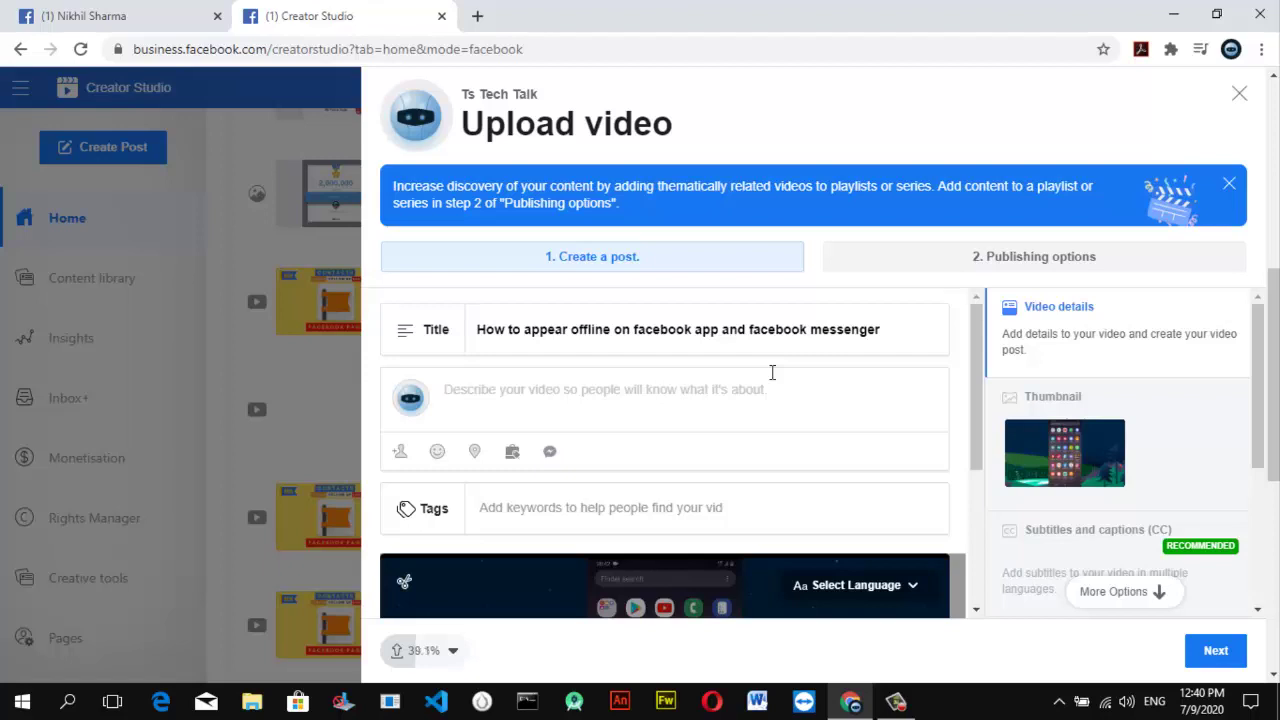
pyautogui.write('In this ')
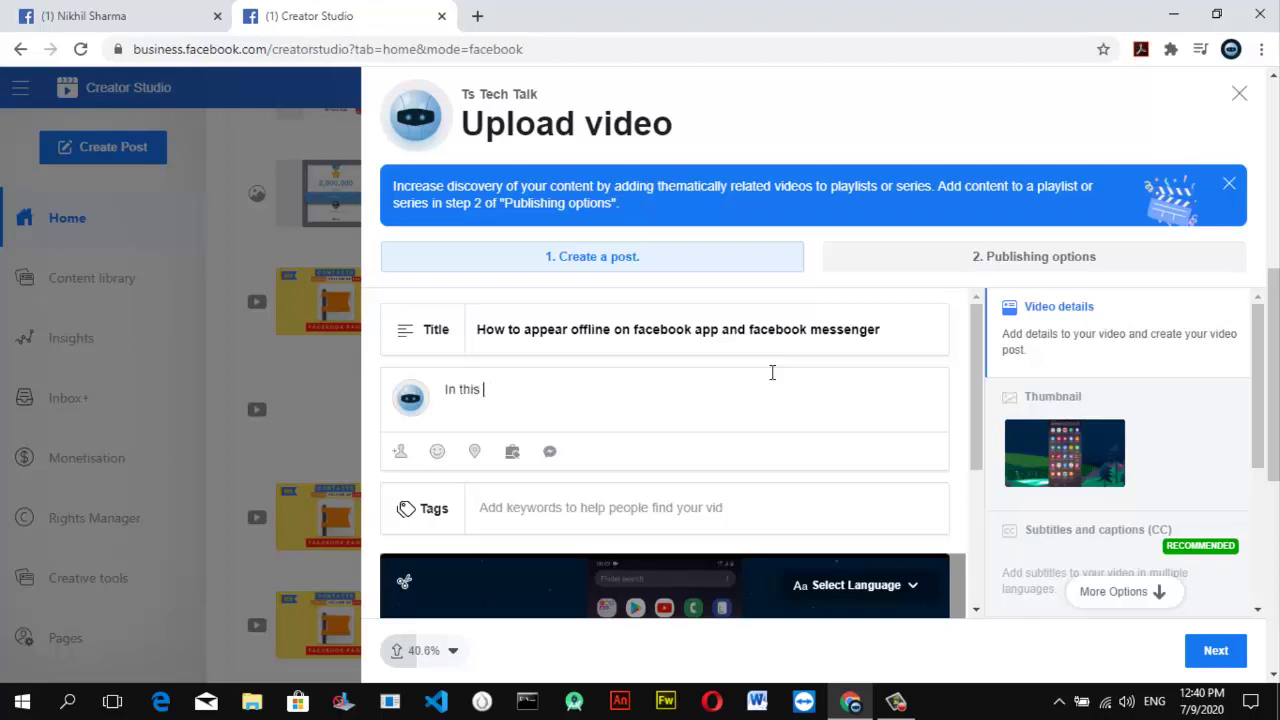
pyautogui.write('video i will show y')
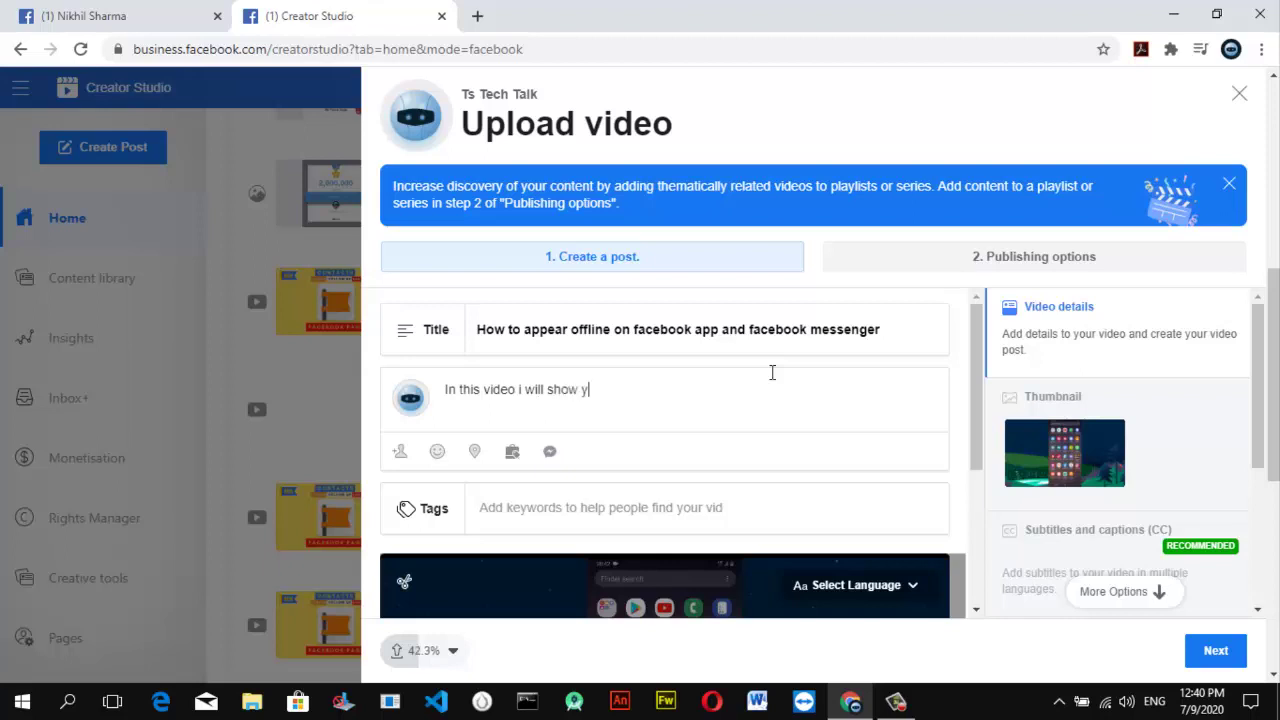
pyautogui.write('ou hoe to')
# Step: Correct both occurrences of "facebook" in the video title to the suggested spelling "Facebook"
pyautogui.moveTo(900, 326); pyautogui.dragTo(535, 343)
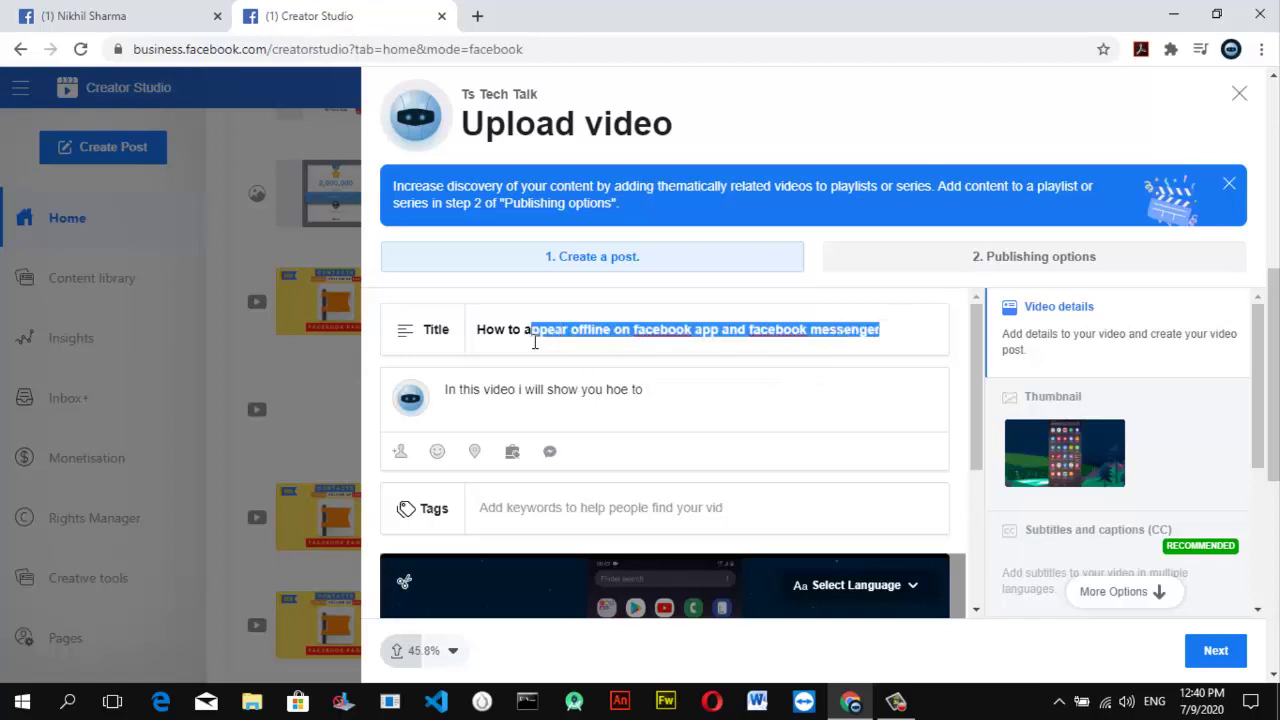
pyautogui.click(641, 320)
pyautogui.rightClick(645, 329)
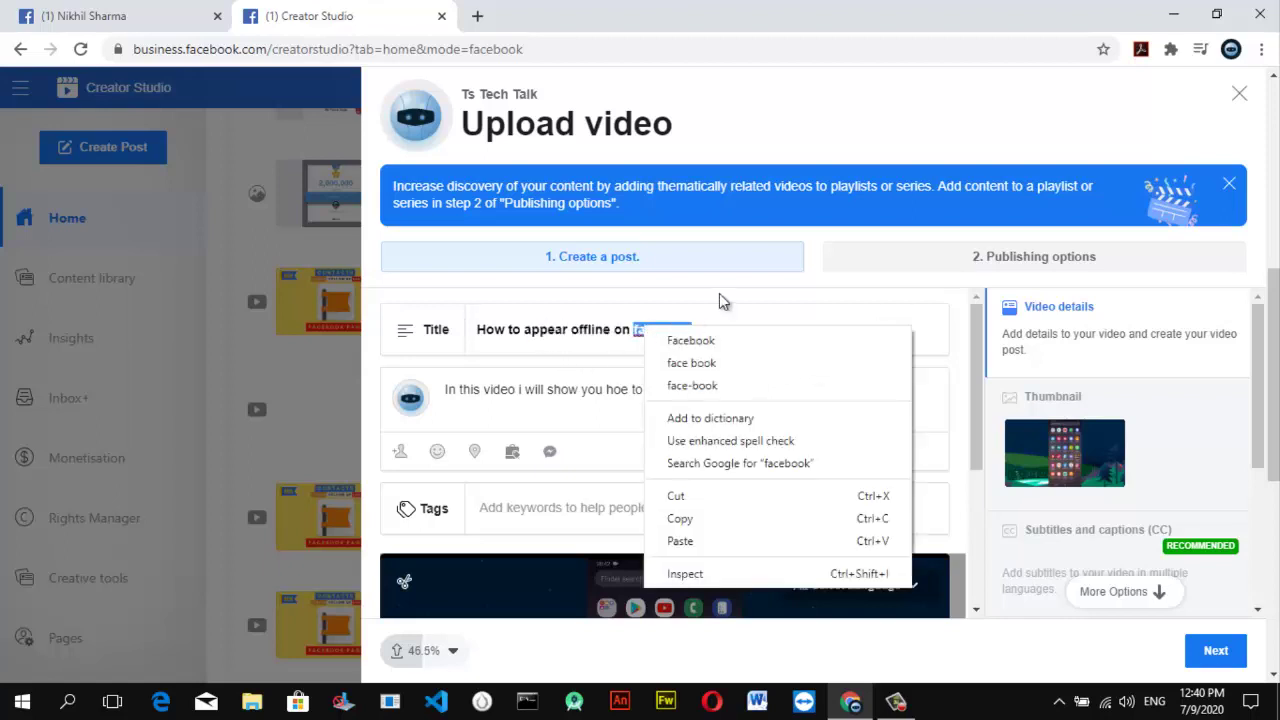
pyautogui.click(707, 345)
pyautogui.rightClick(788, 331)
pyautogui.click(818, 342)
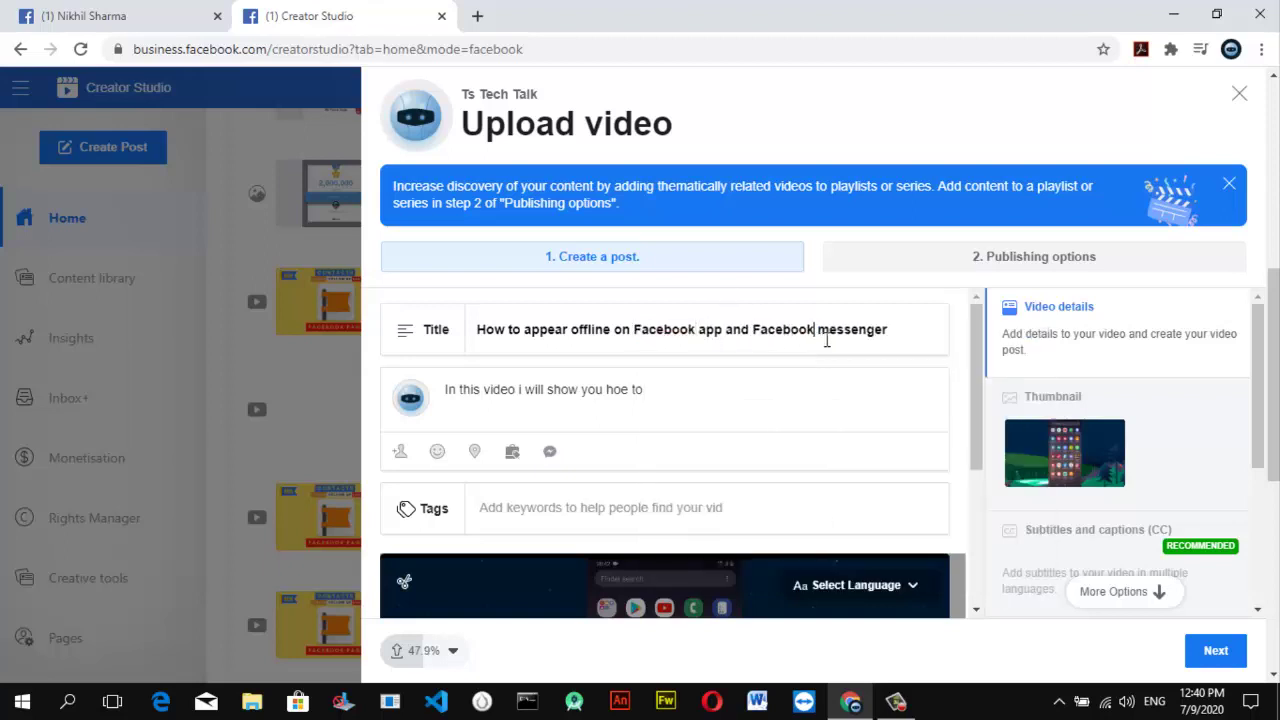
# Step: Copy "appear offline on Facebook app and Facebook messenger" from the title to the end of the description text
pyautogui.moveTo(893, 334); pyautogui.dragTo(527, 338)
pyautogui.hotkey('ctrl', 'c')
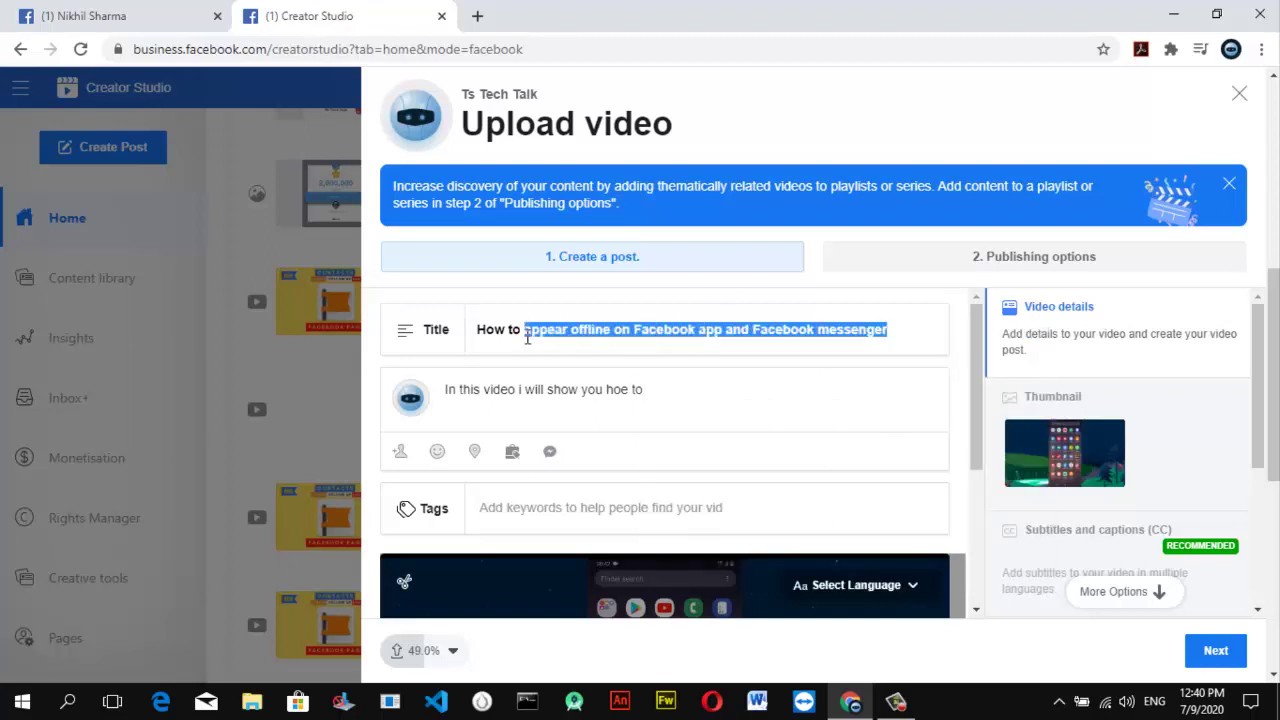
pyautogui.click(662, 389)
pyautogui.hotkey('ctrl', 'v')
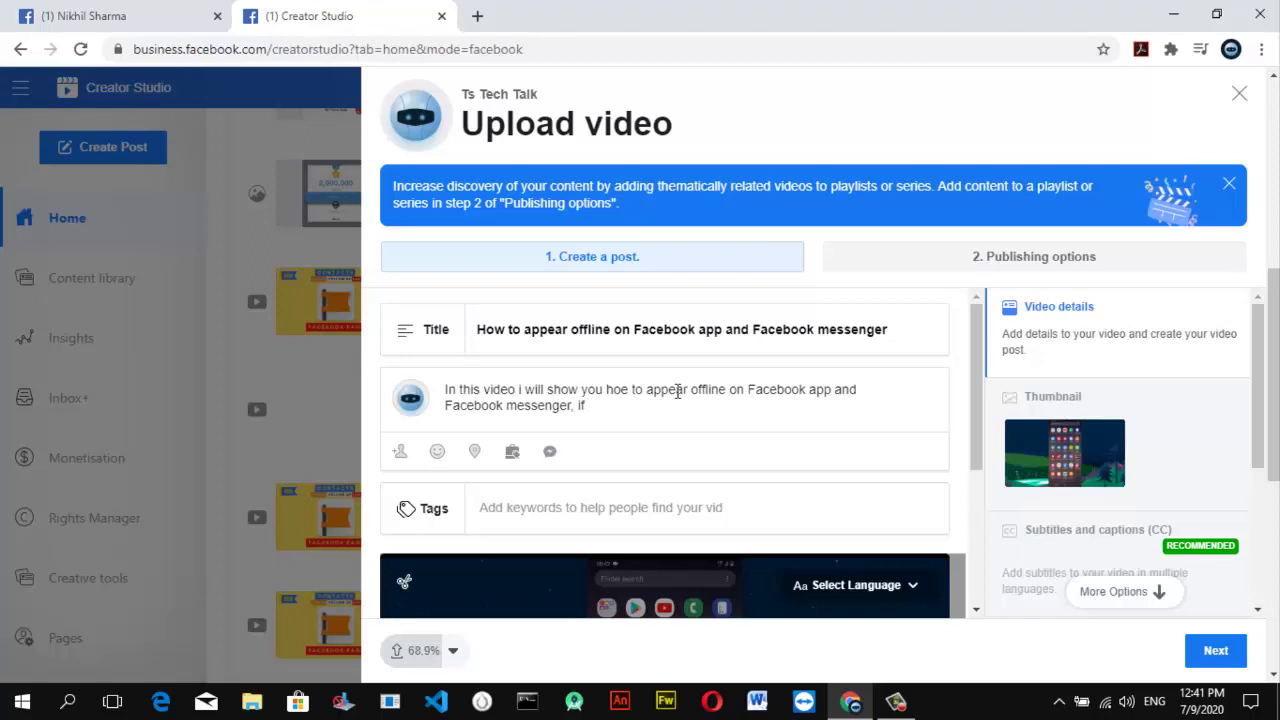
# Step: Continue the description with "if you want to appear offline on facebook account watch this video to the end and"
pyautogui.write('you want to')
pyautogui.write(' appear offli')
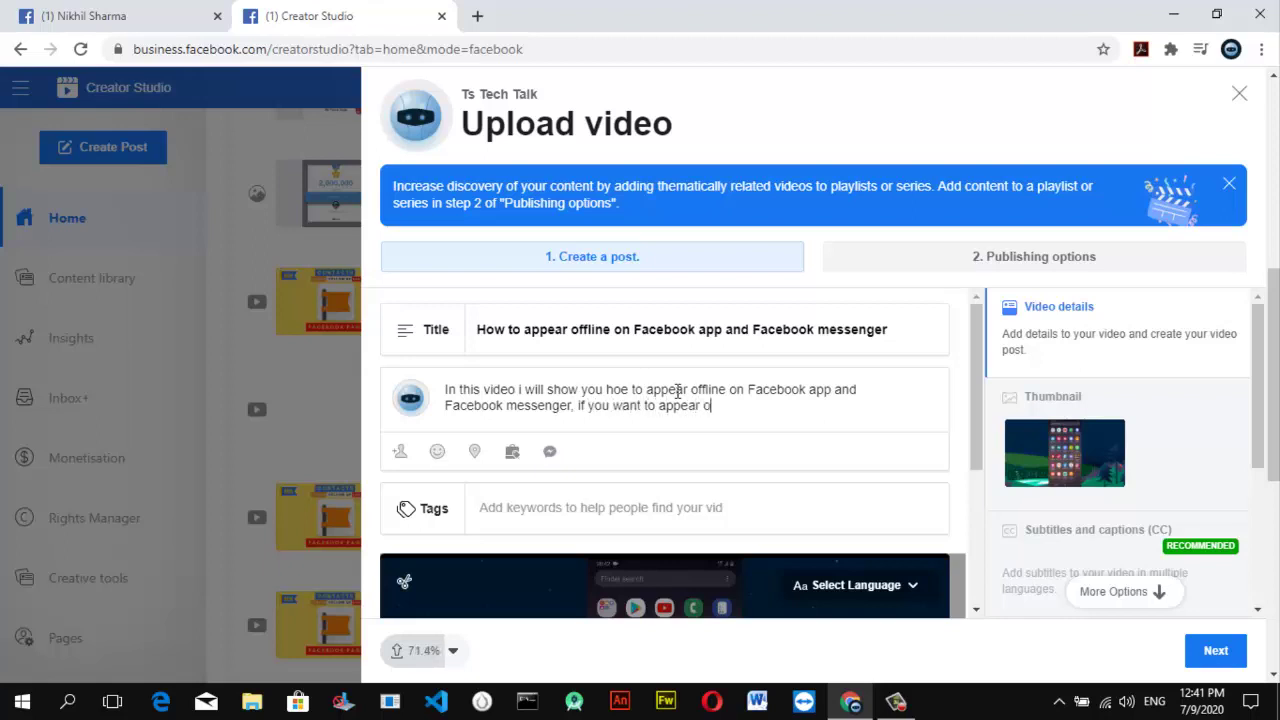
pyautogui.write('ne on facebook ')
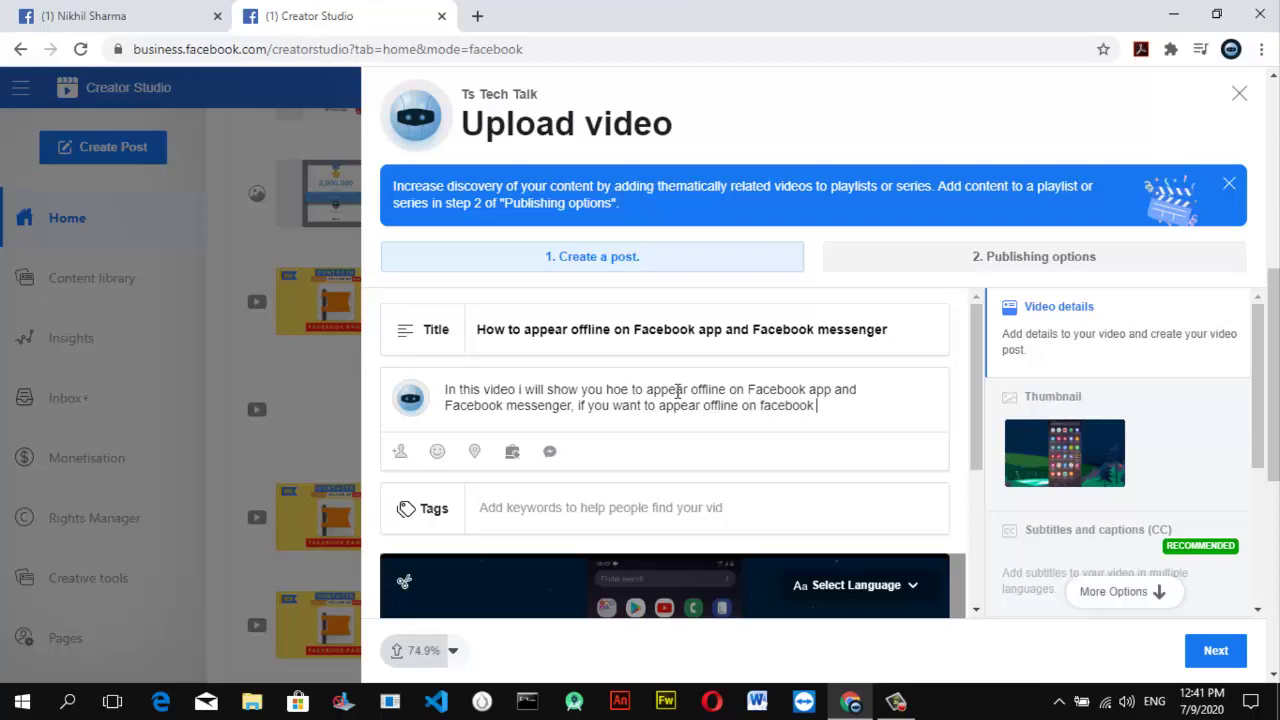
pyautogui.write('account watch this ')
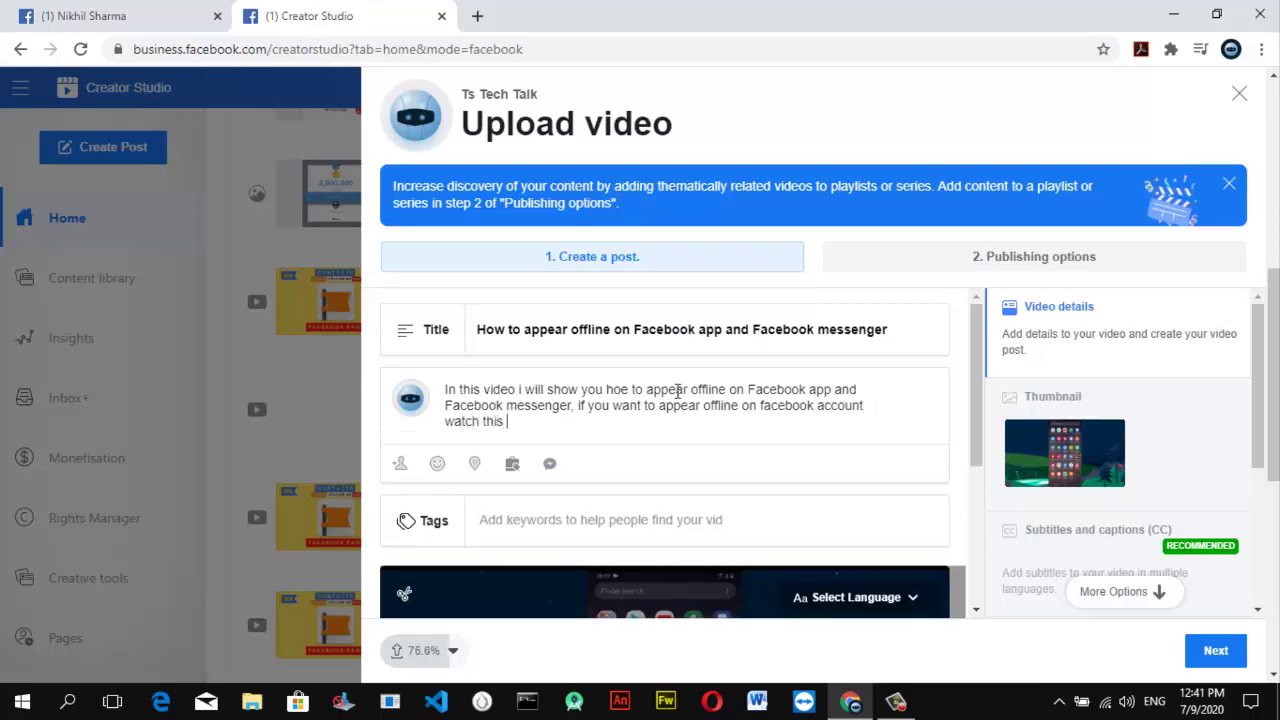
pyautogui.write('video to the end and her =')
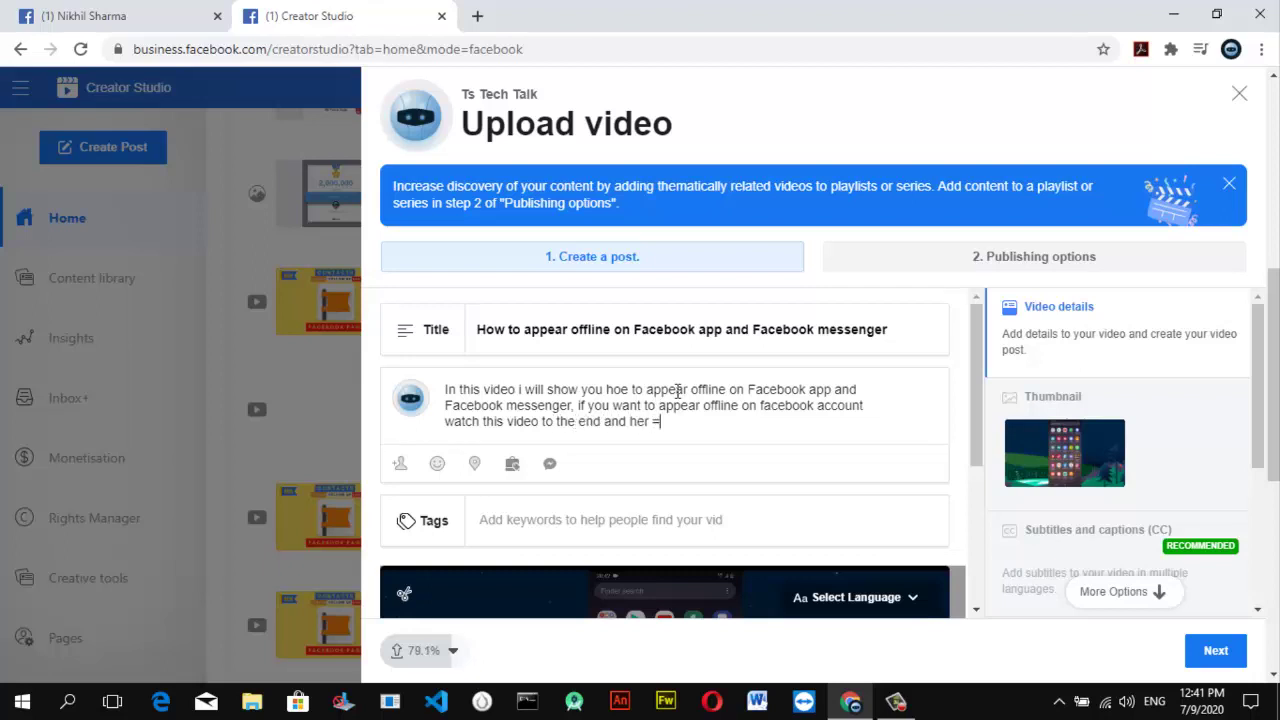
# Step: Finish the description's first paragraph with "hey this video also contain how to appear ofline on facebook messenger"
pyautogui.press('BackSpace')
pyautogui.press('BackSpace')
pyautogui.press('BackSpace')
pyautogui.write('y this video also con')
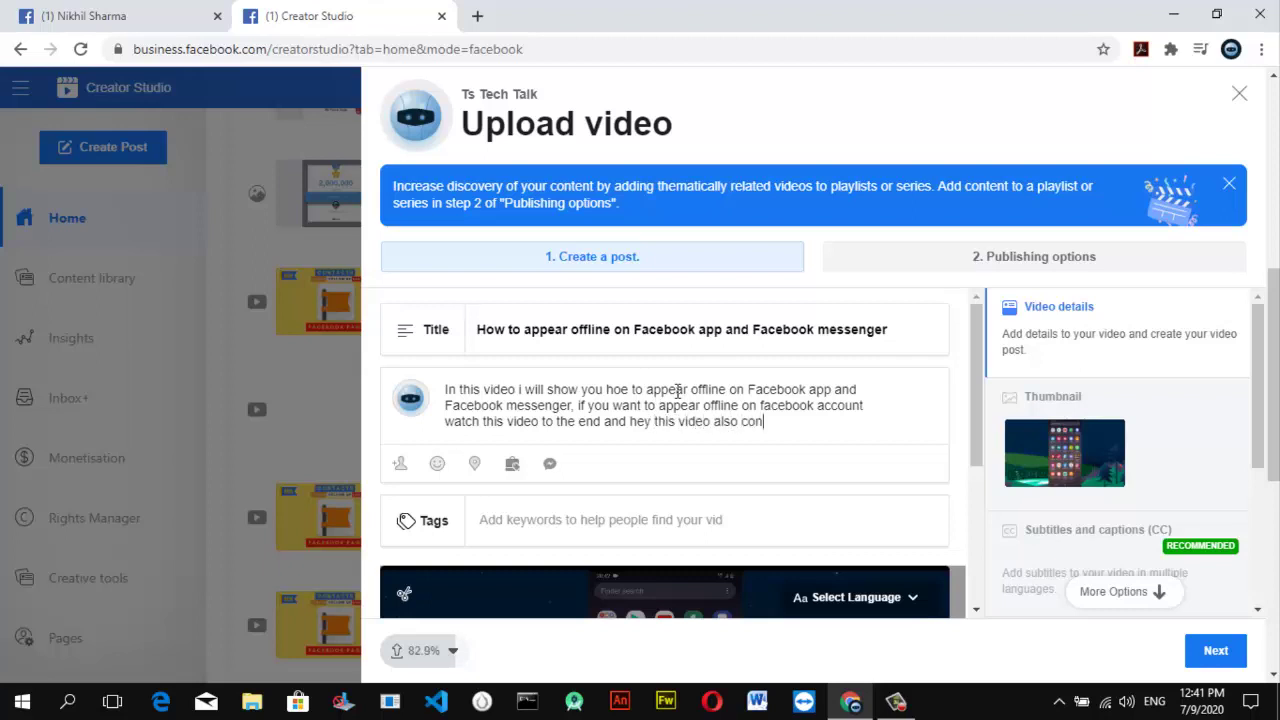
pyautogui.write('tain how to appe')
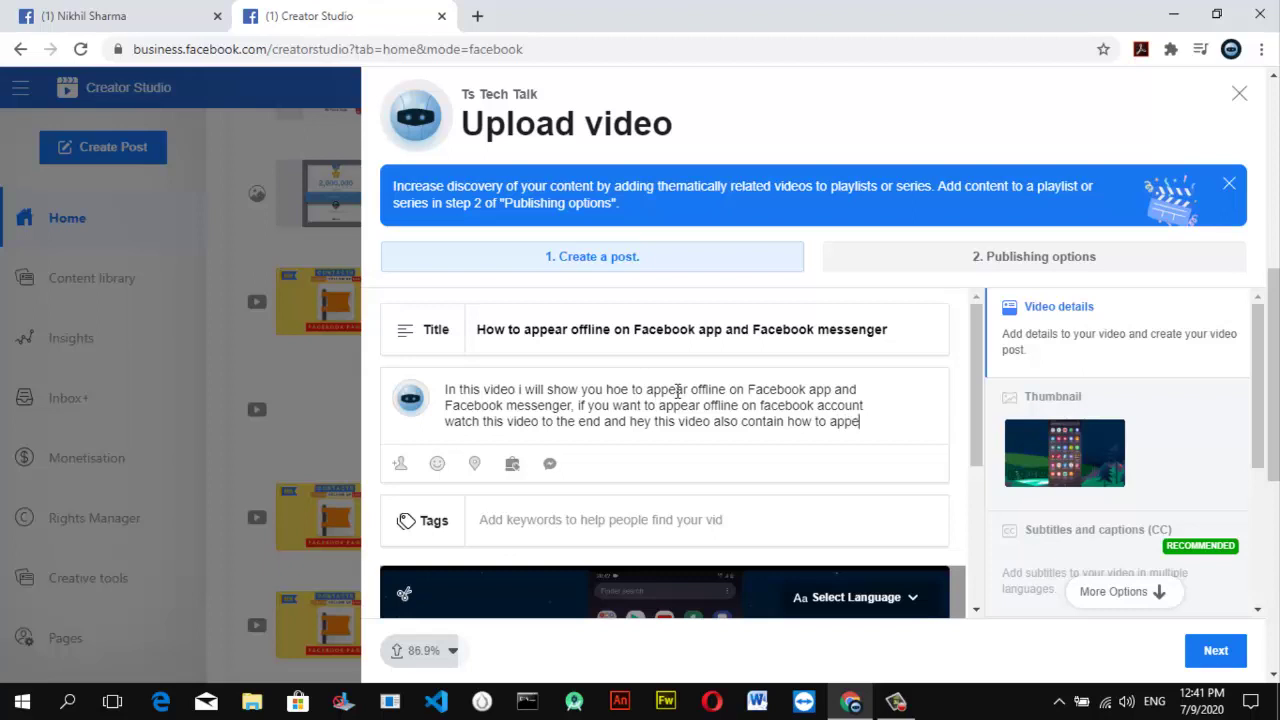
pyautogui.write('ar offline on fa')
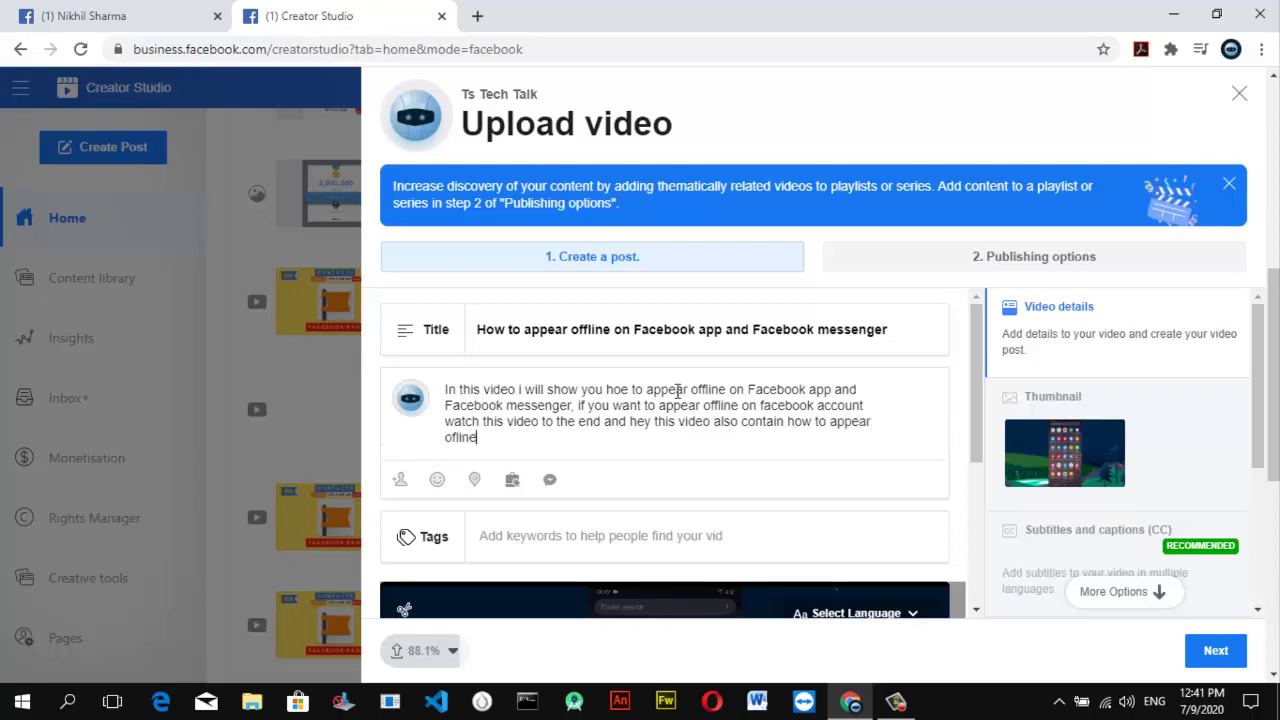
pyautogui.write('cebook messenger')
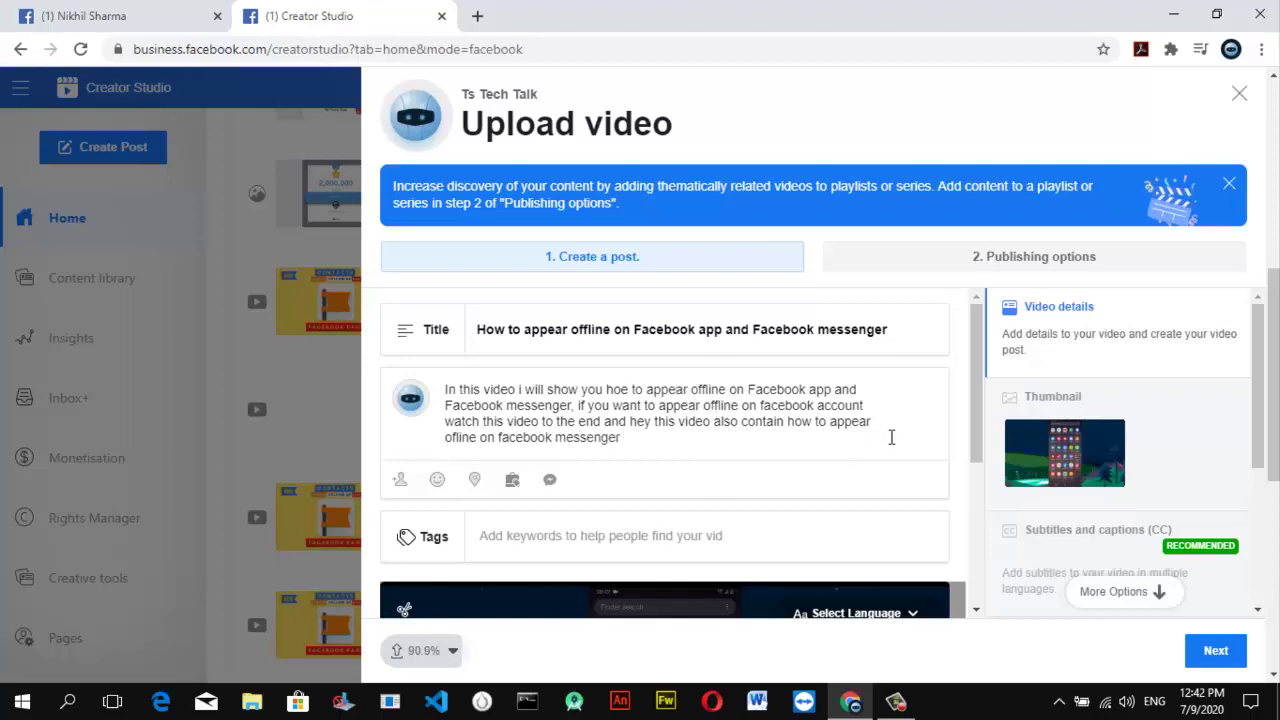
# Step: Add the tag "appear offline on Facebook app and Facebook messenger" to the video
pyautogui.click(591, 543)
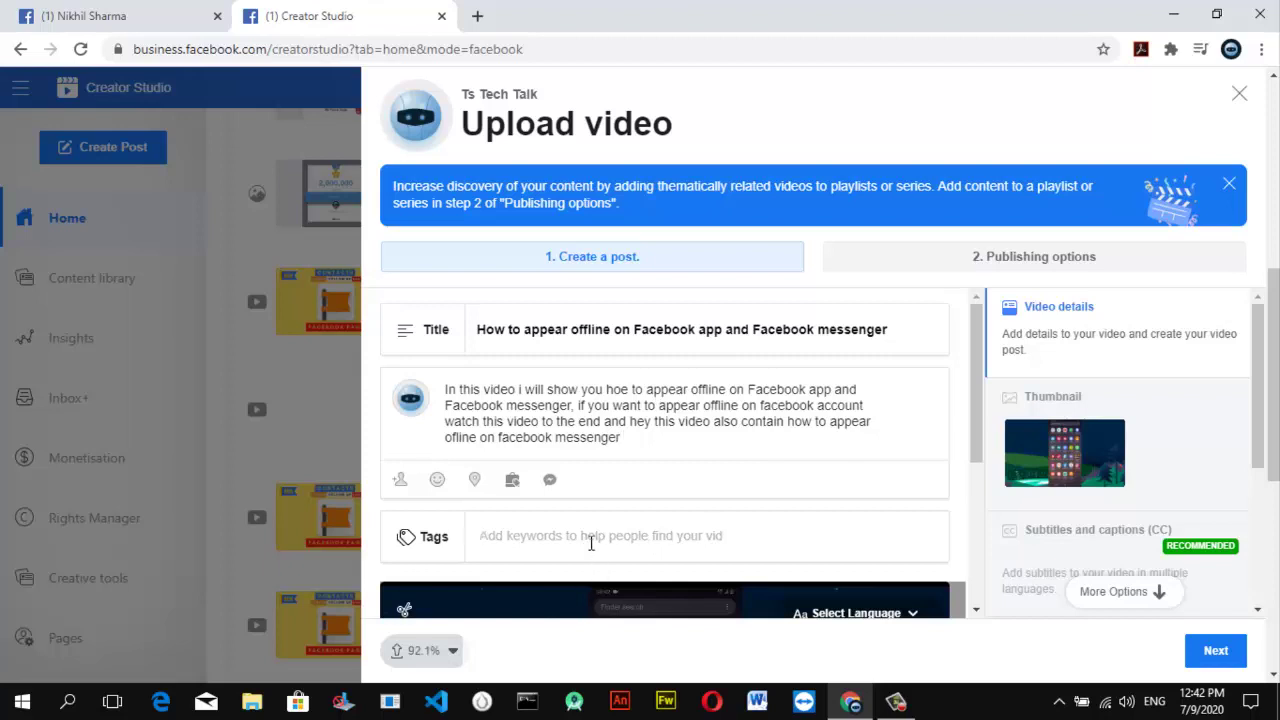
pyautogui.write('appear offline on Facebook app and Facebook messenger')
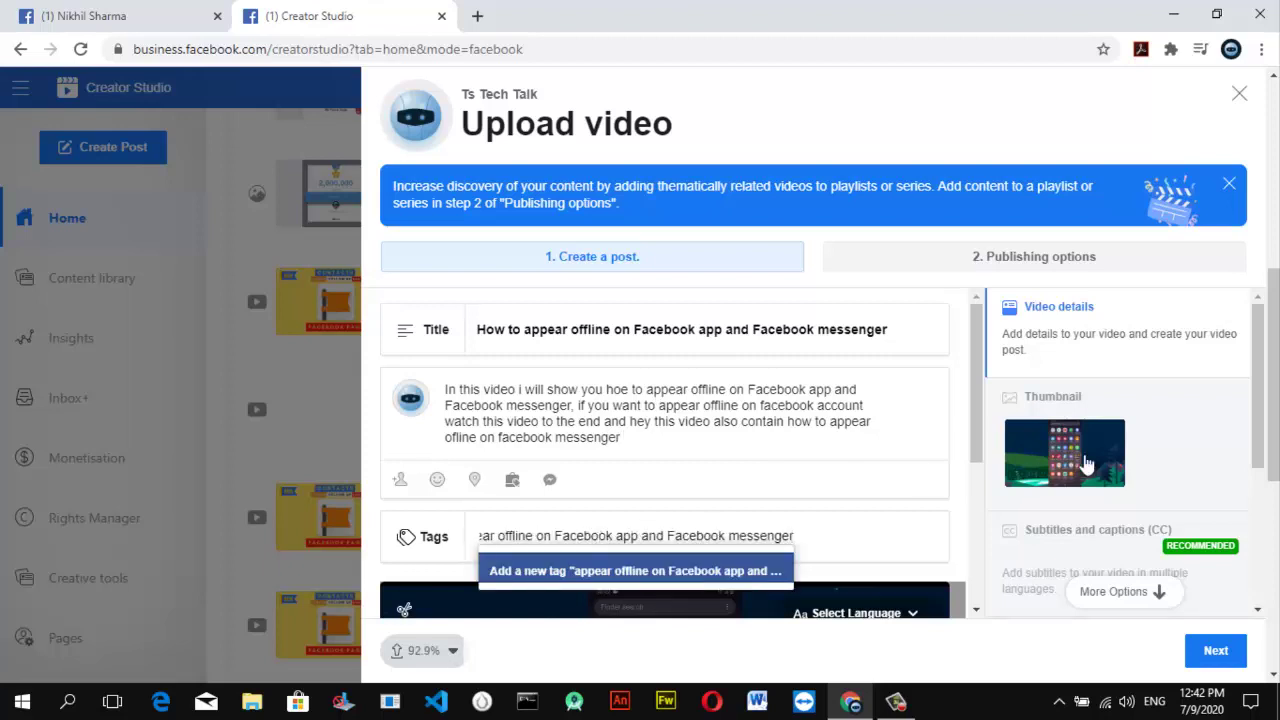
pyautogui.press('Return')
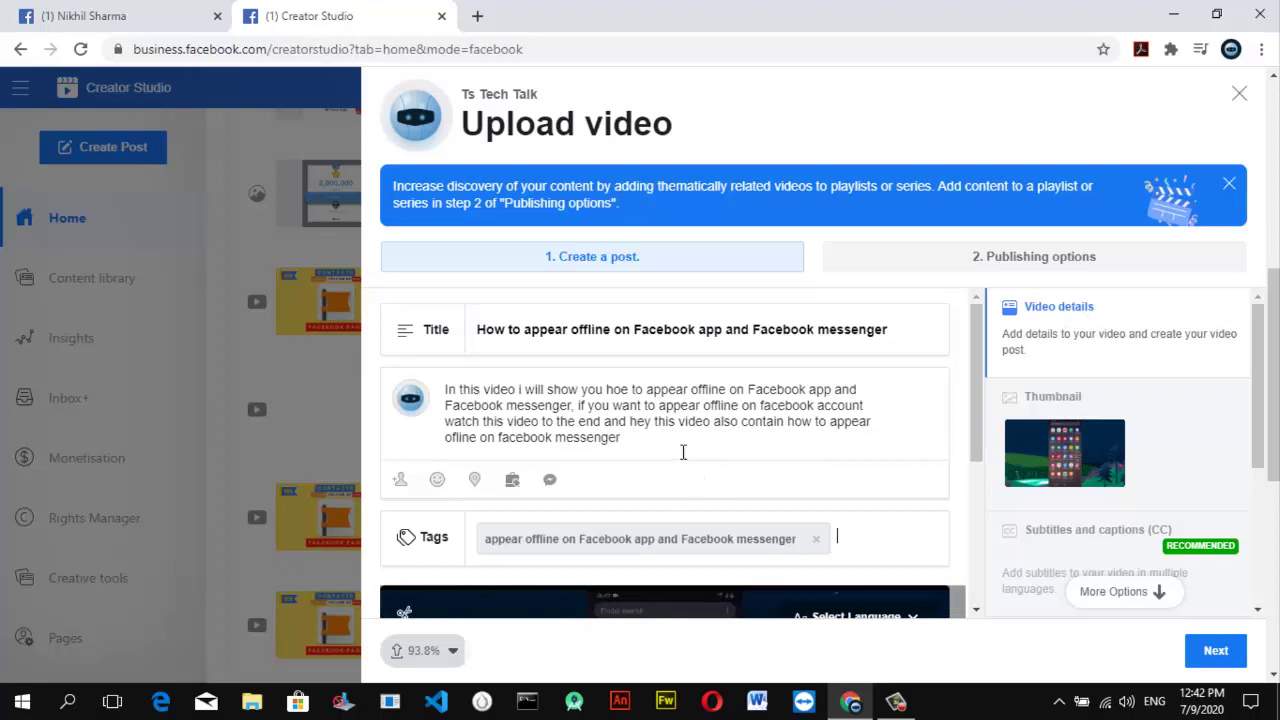
# Step: Add a separate closing paragraph to the description reading "please like the page and this video if it helped you"
pyautogui.press('Return')
pyautogui.press('Return')
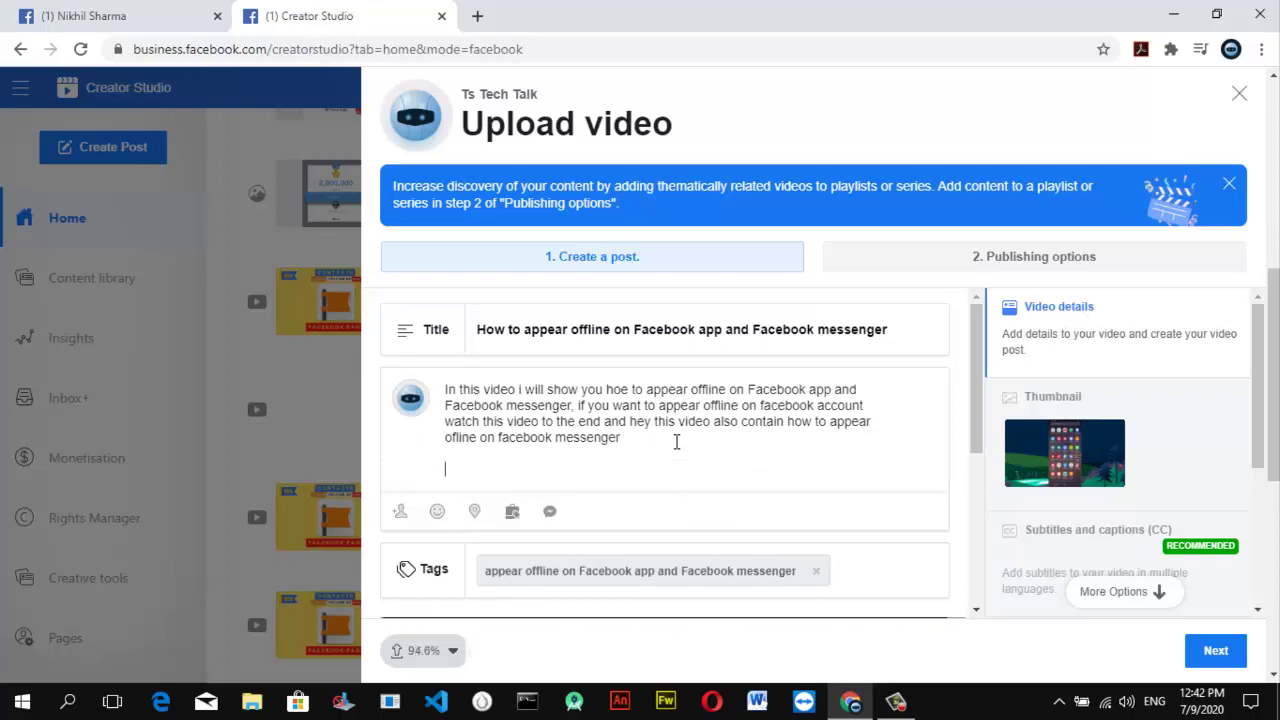
pyautogui.write('please like the page an')
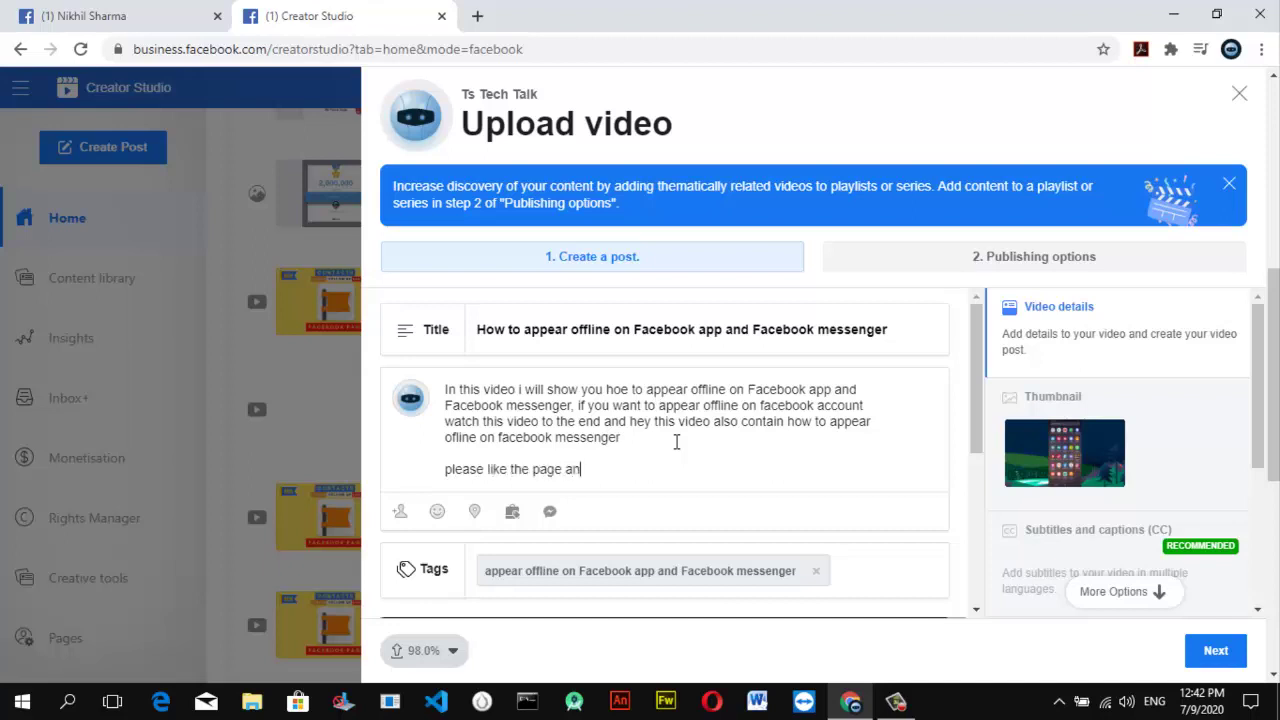
pyautogui.write('d this video if it helped')
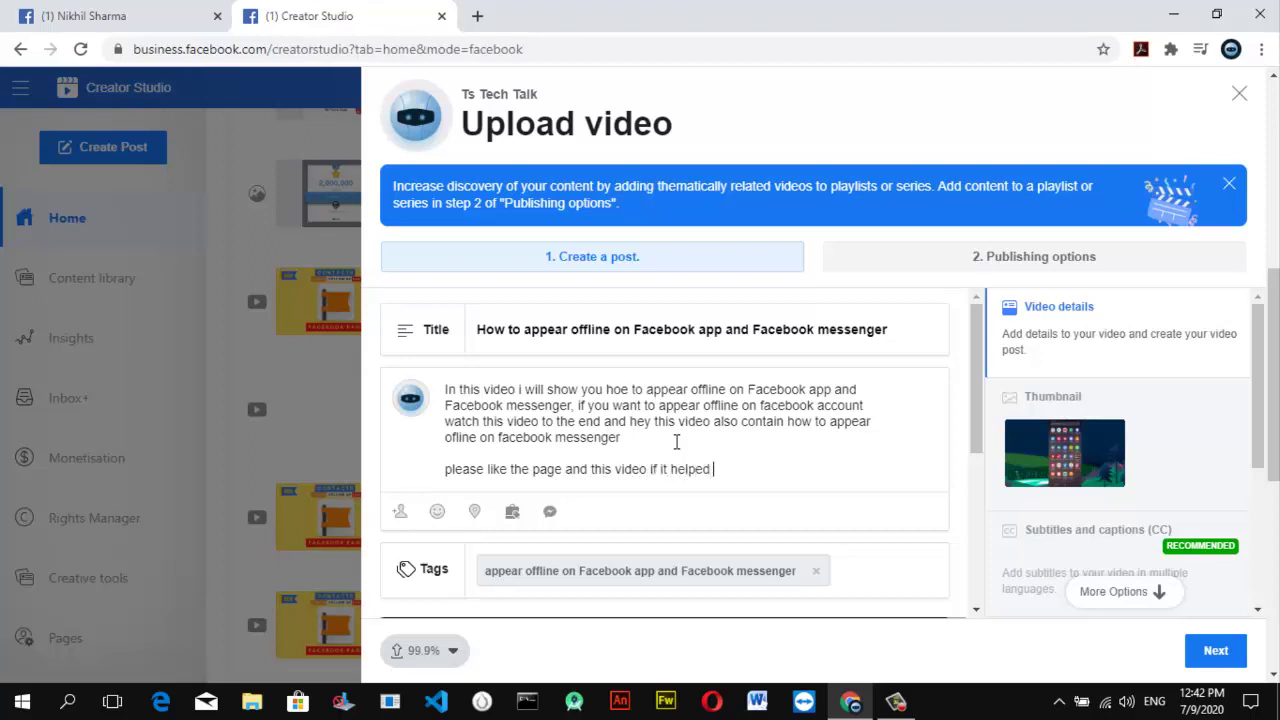
pyautogui.write(' you')
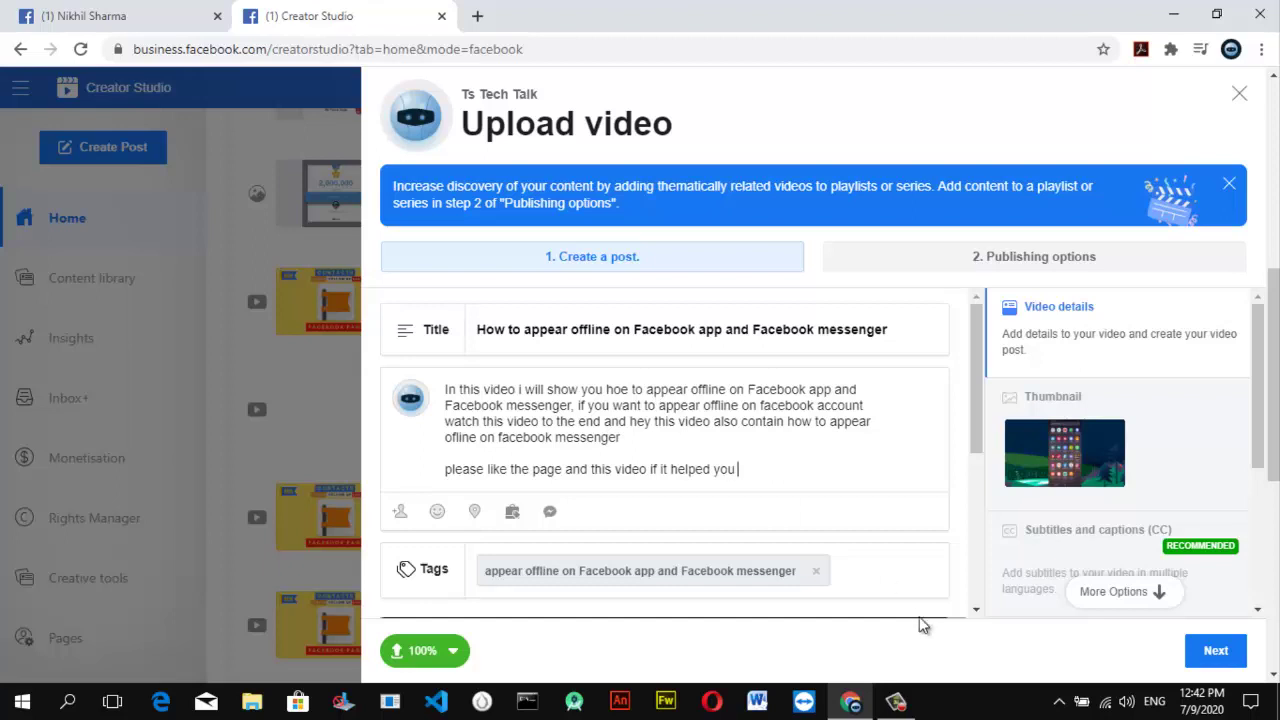
pyautogui.click(843, 564)
pyautogui.moveTo(900, 329); pyautogui.dragTo(274, 406)
pyautogui.click(270, 406)
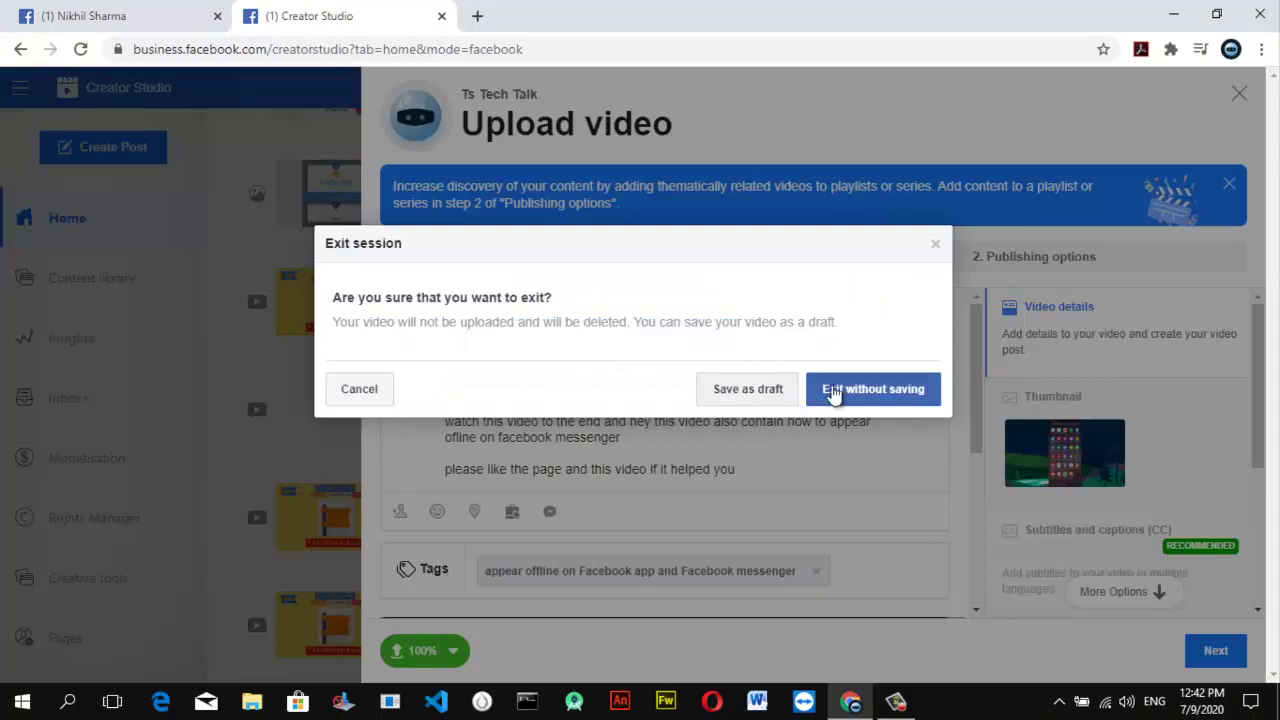
pyautogui.click(386, 398)
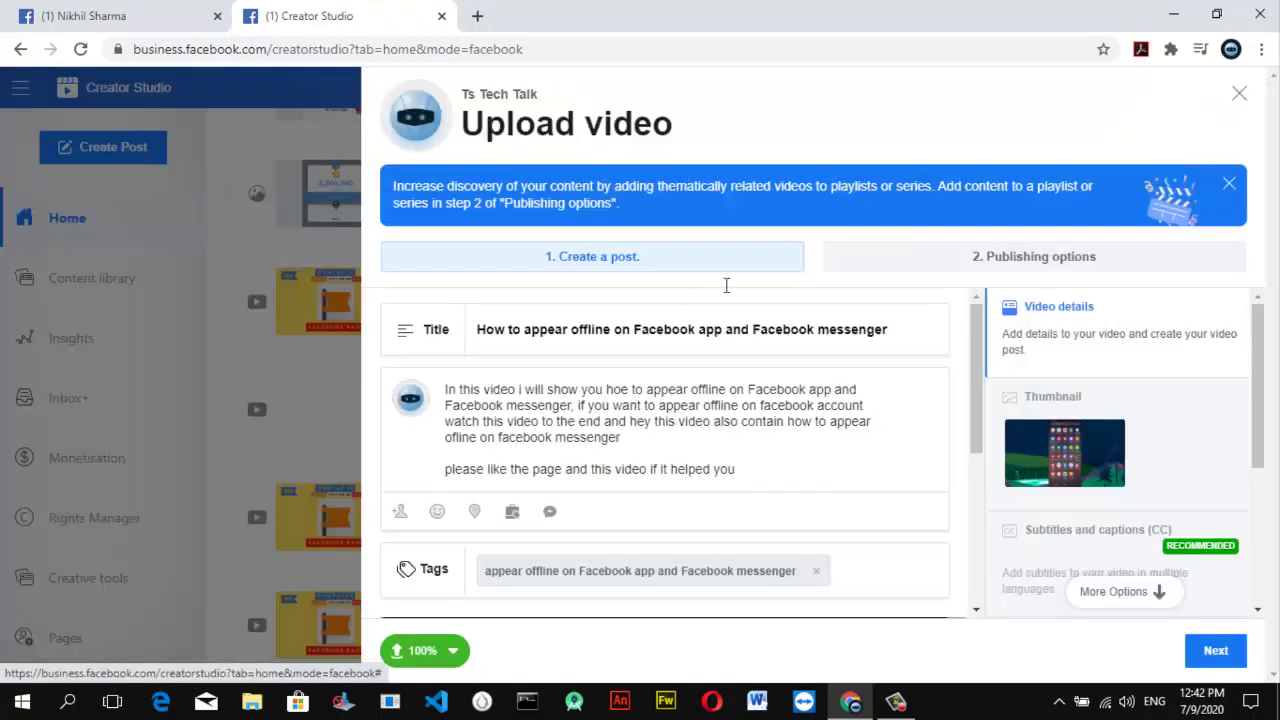
# Step: Copy the full video title and add it as a second tag, "How to appear offline on Facebook app and Facebook messenger"
pyautogui.tripleClick(926, 327)
pyautogui.hotkey('ctrl', 'c')
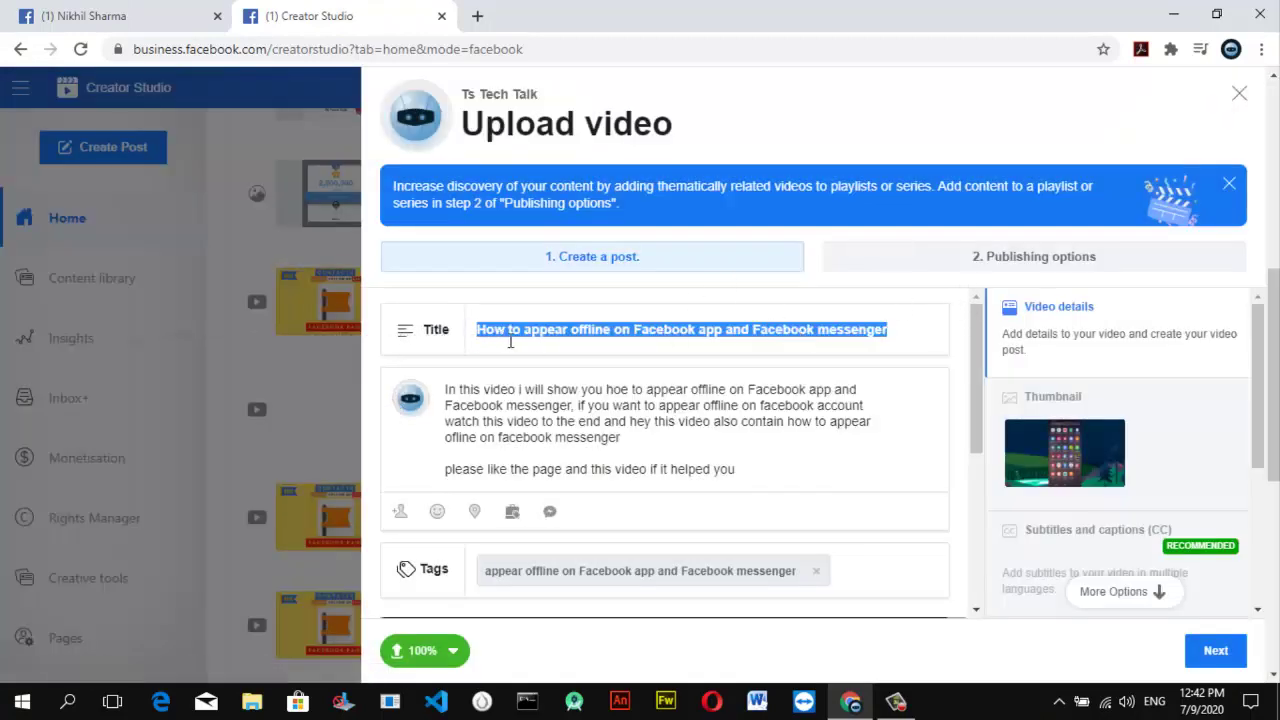
pyautogui.click(866, 570)
pyautogui.hotkey('ctrl', 'v')
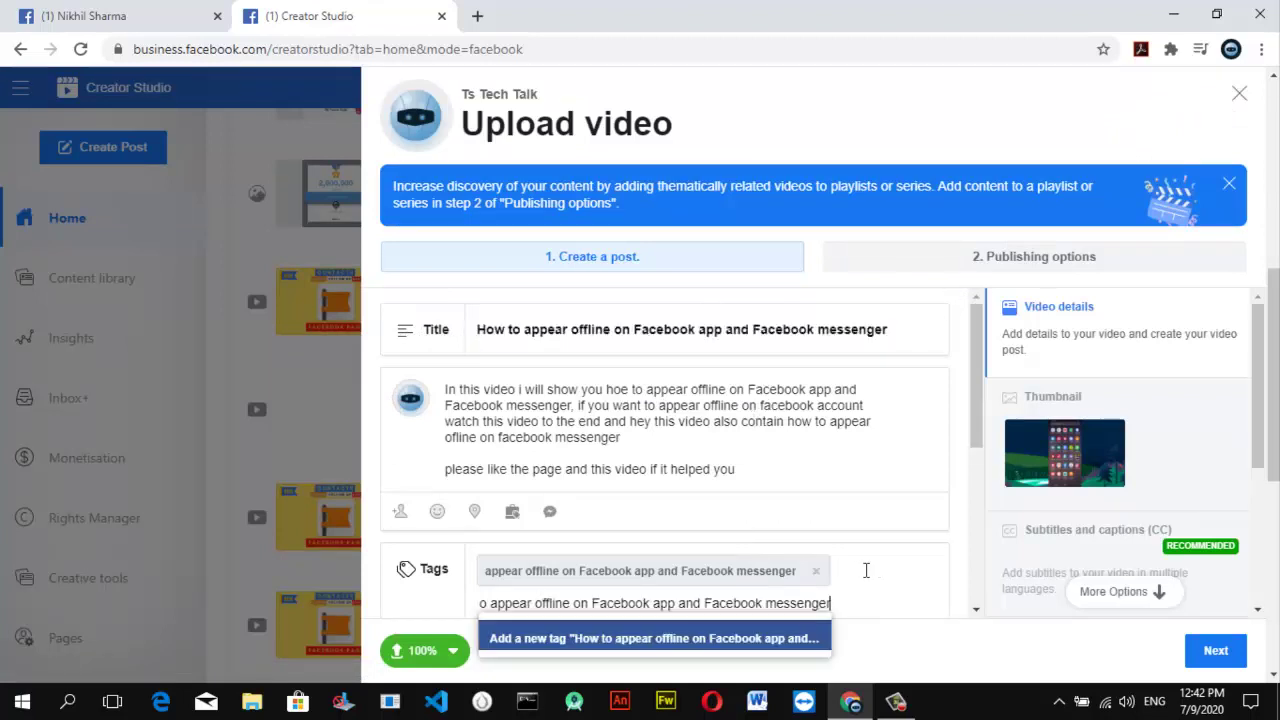
pyautogui.press('Return')
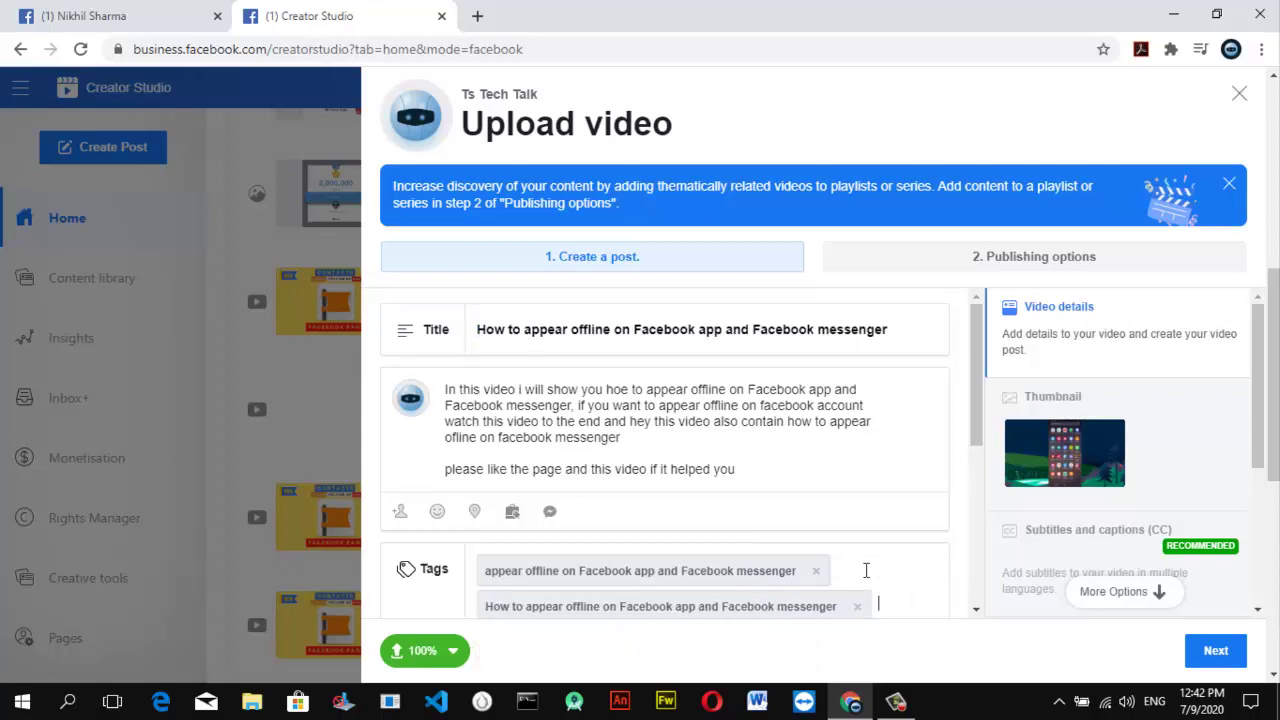
# Step: Add "appear" as a third tag for the video
pyautogui.write('h')
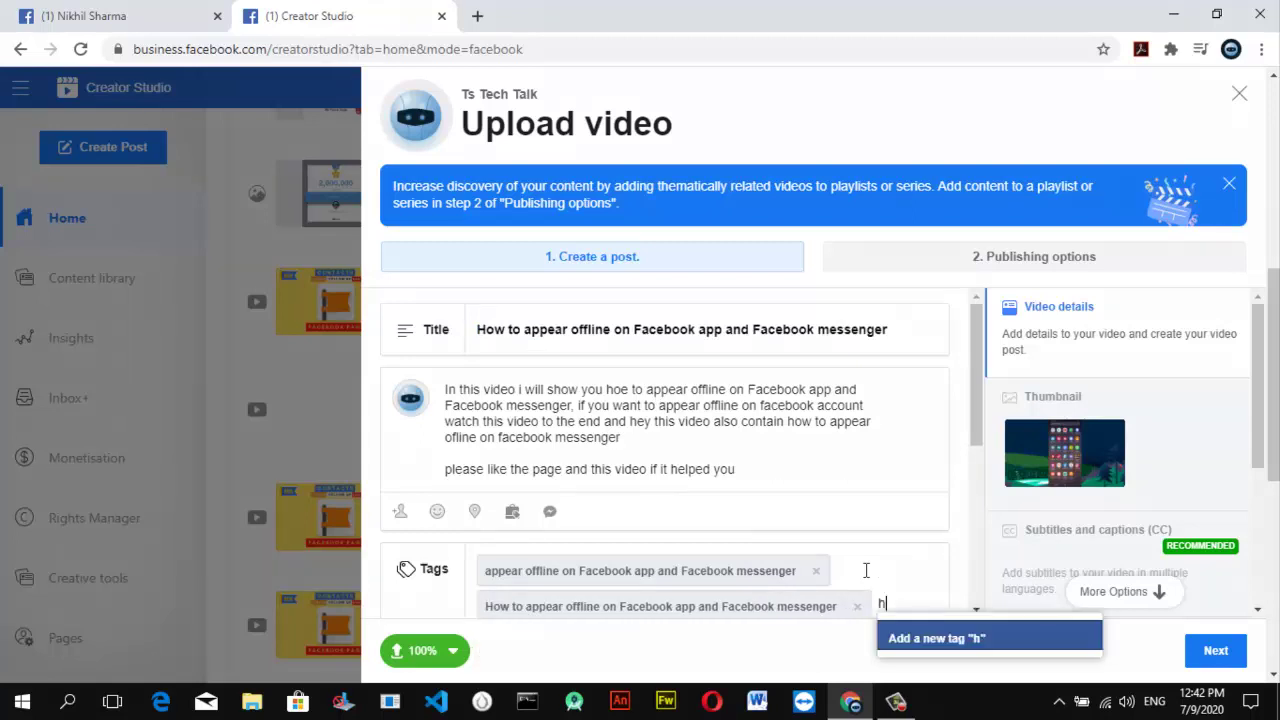
pyautogui.press('BackSpace')
pyautogui.write('appe')
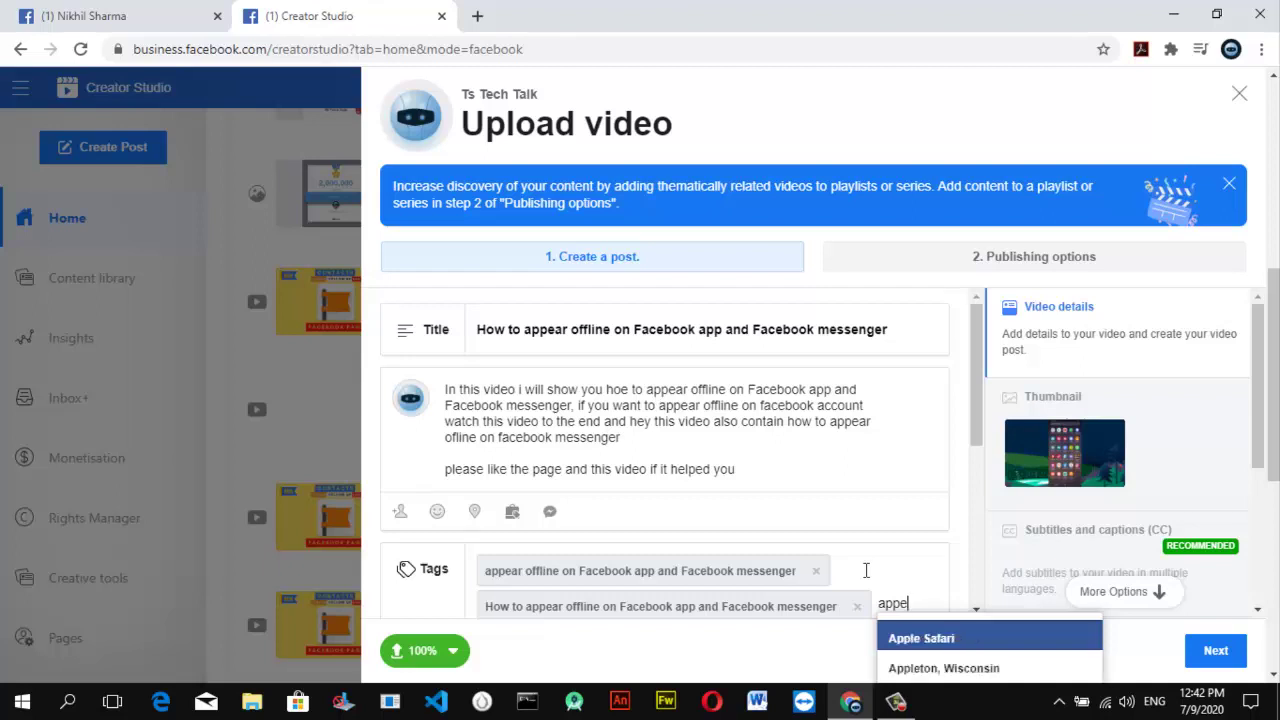
pyautogui.write('ar off')
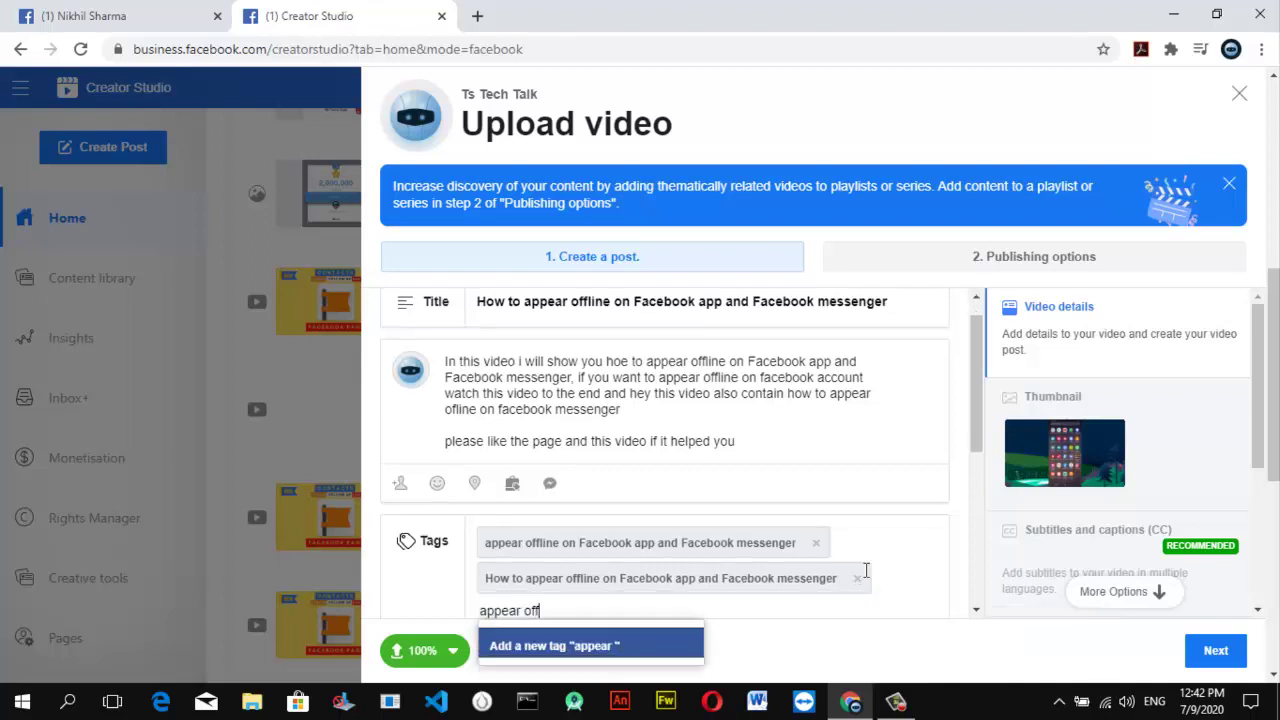
pyautogui.write('line on facebook')
pyautogui.press('Return')
# Step: Add the tag "appear offline on facebook messenger" to the video
pyautogui.write('ap')
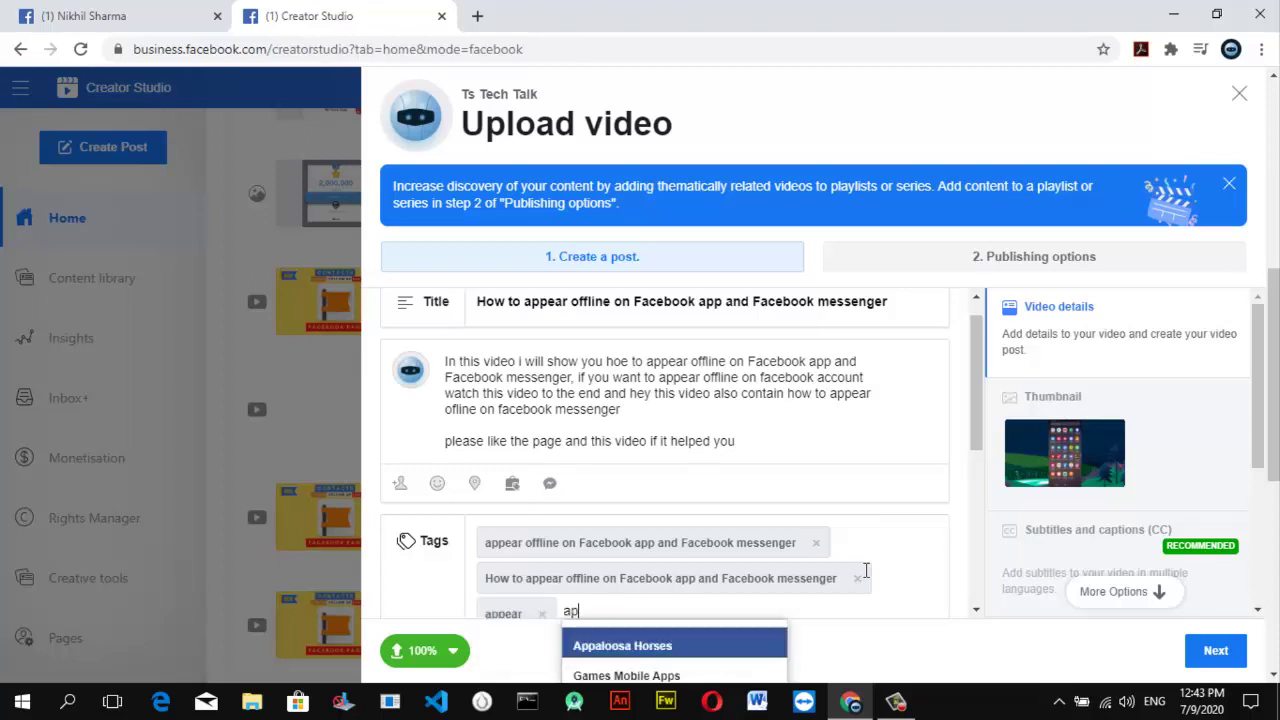
pyautogui.write('pear o')
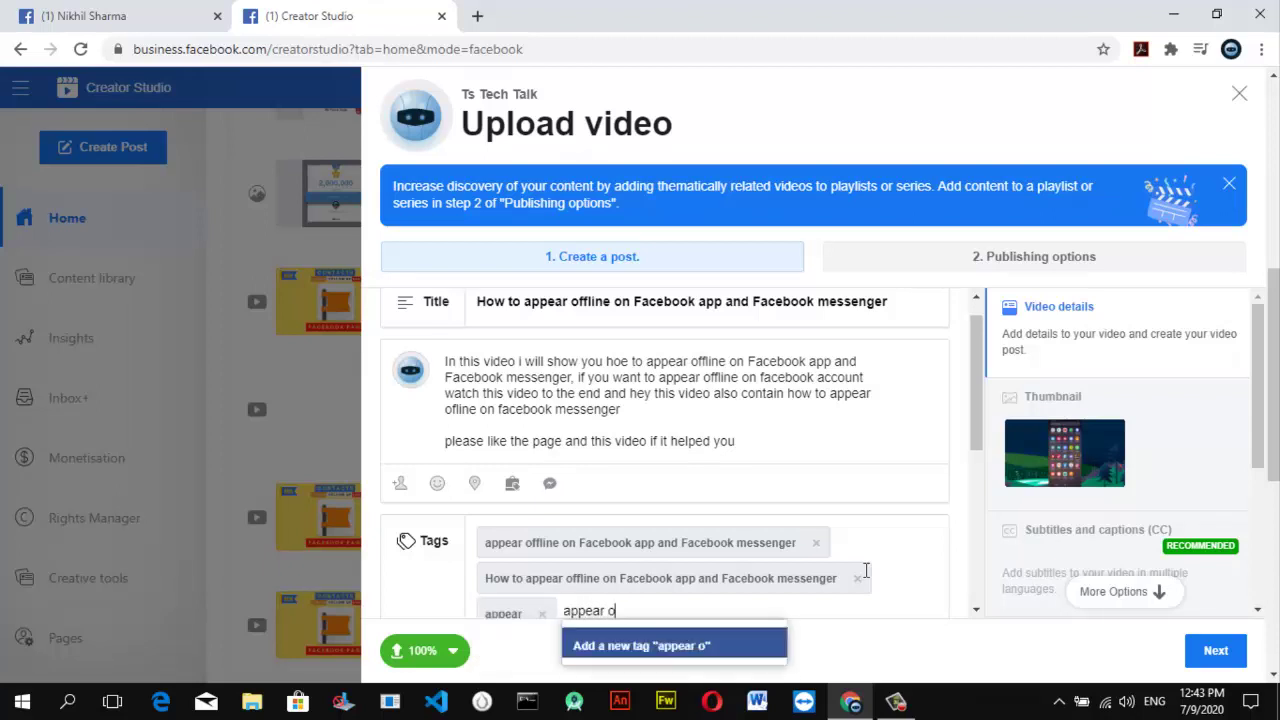
pyautogui.write('ffline on f')
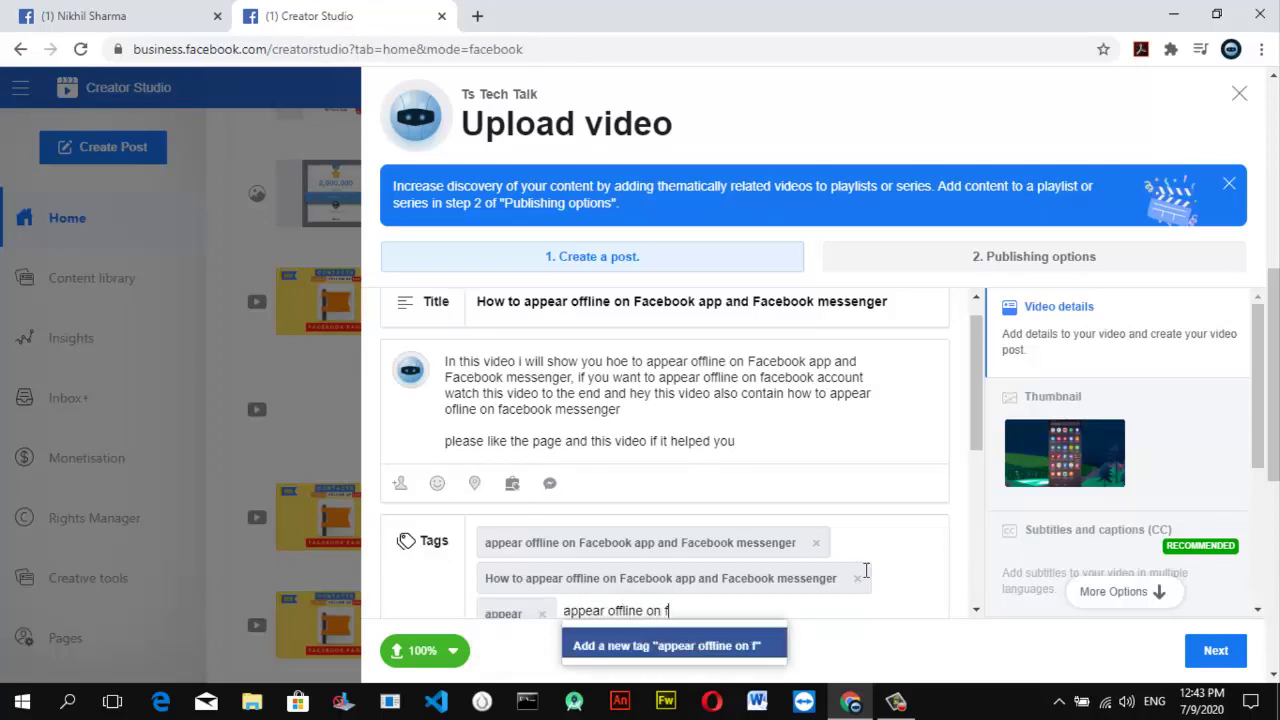
pyautogui.write('acebook messenger')
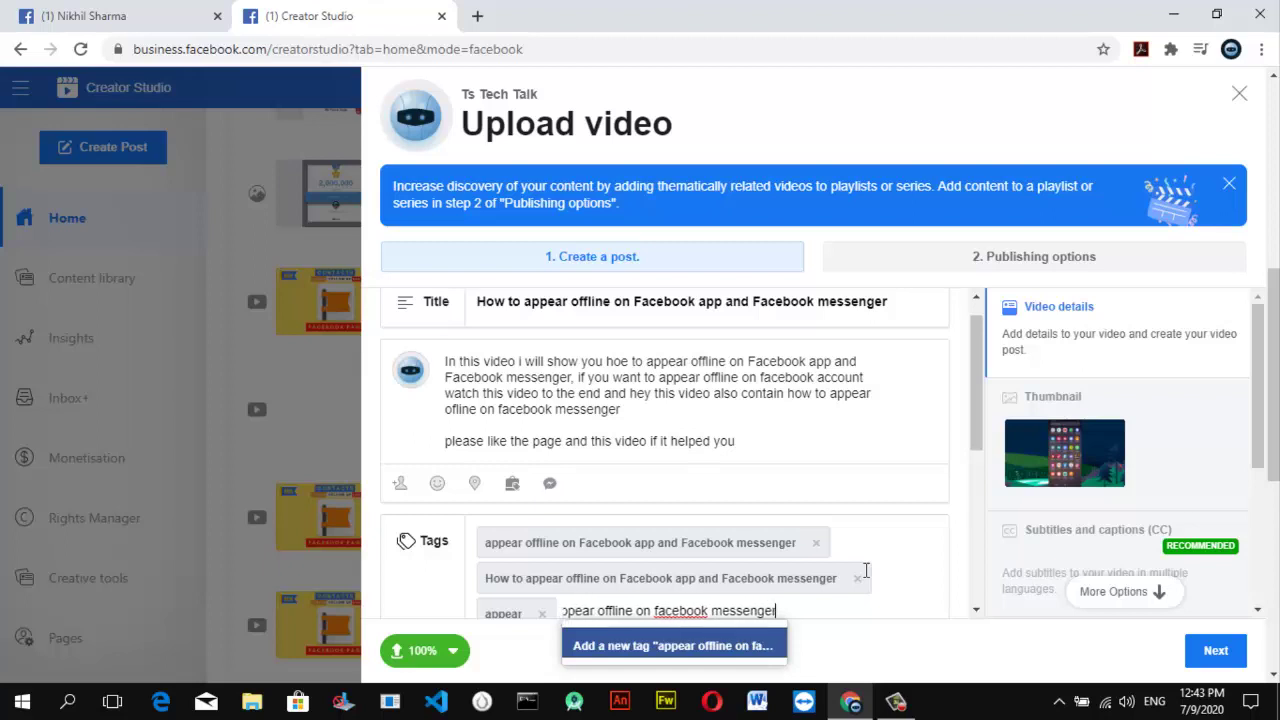
pyautogui.press('Return')
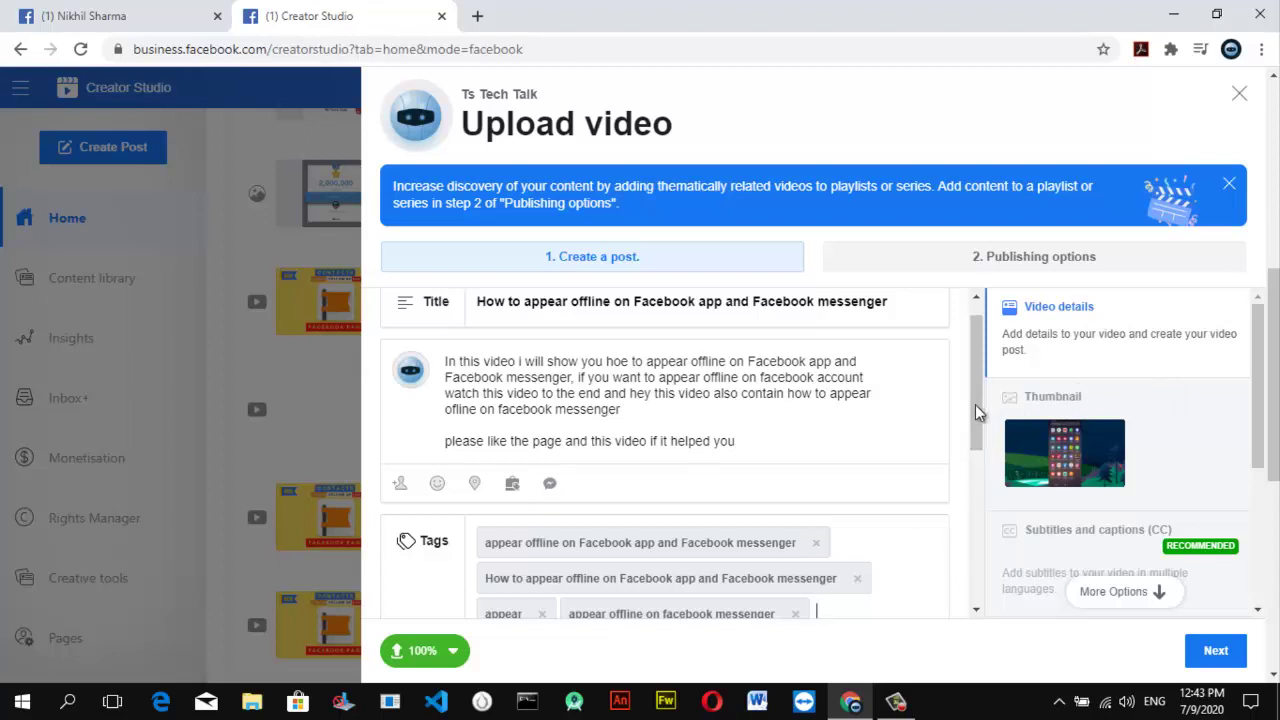
# Step: Add the single-word tag "ofline" to the video's tags
pyautogui.moveTo(975, 425); pyautogui.dragTo(975, 470)
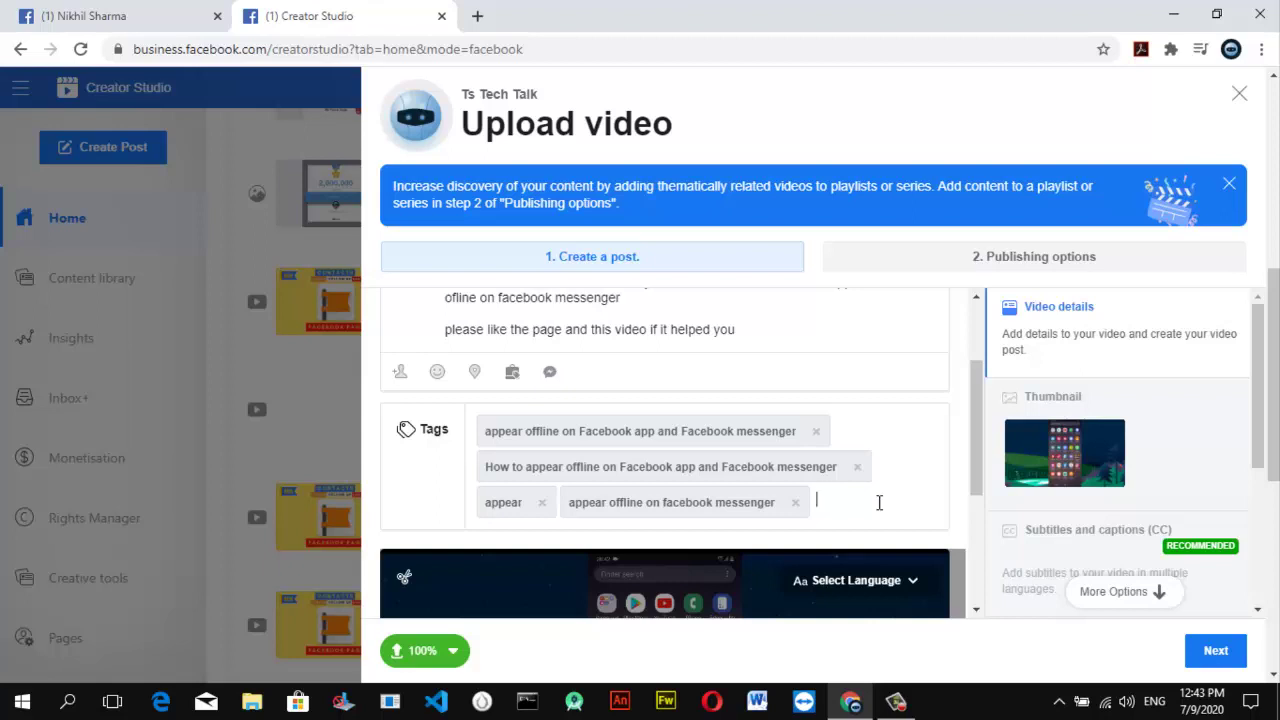
pyautogui.write('oofl')
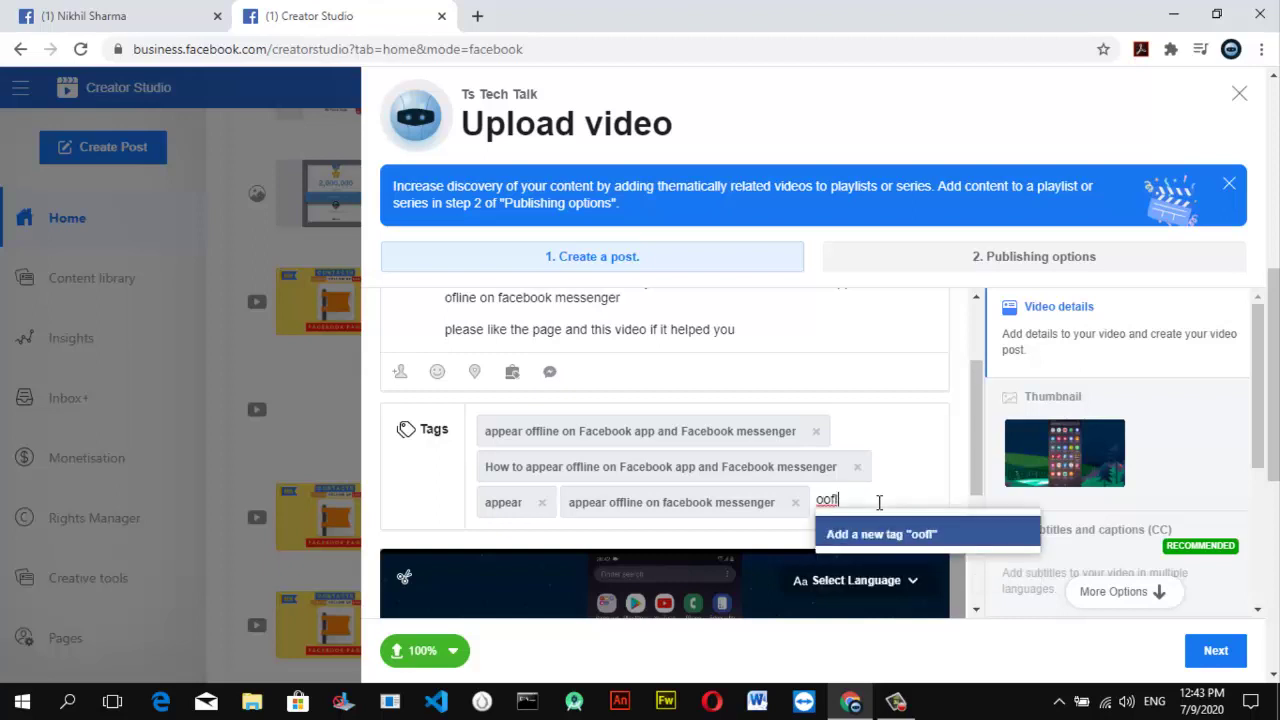
pyautogui.press('BackSpace')
pyautogui.press('BackSpace')
pyautogui.press('BackSpace')
pyautogui.write('fline')
pyautogui.press('Return')
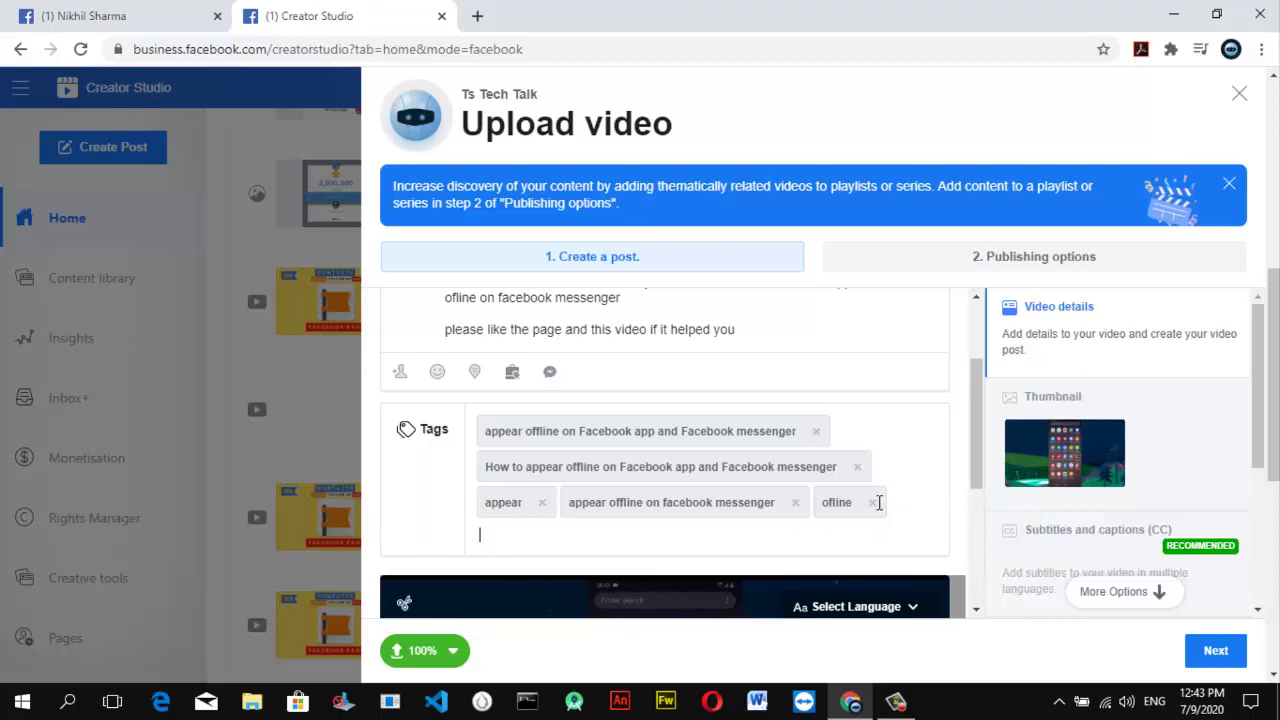
pyautogui.click(897, 704)
pyautogui.click(1188, 620)
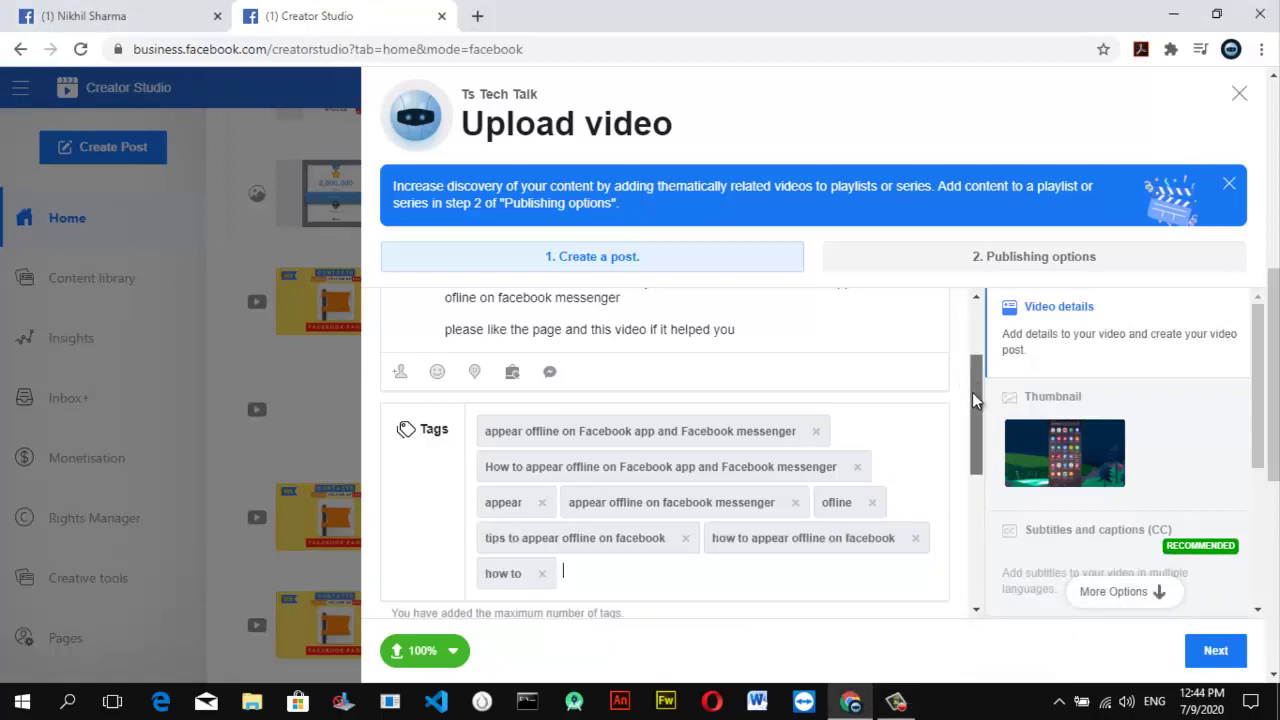
# Step: Open the thumbnail options for the video
pyautogui.moveTo(972, 392); pyautogui.dragTo(978, 290)
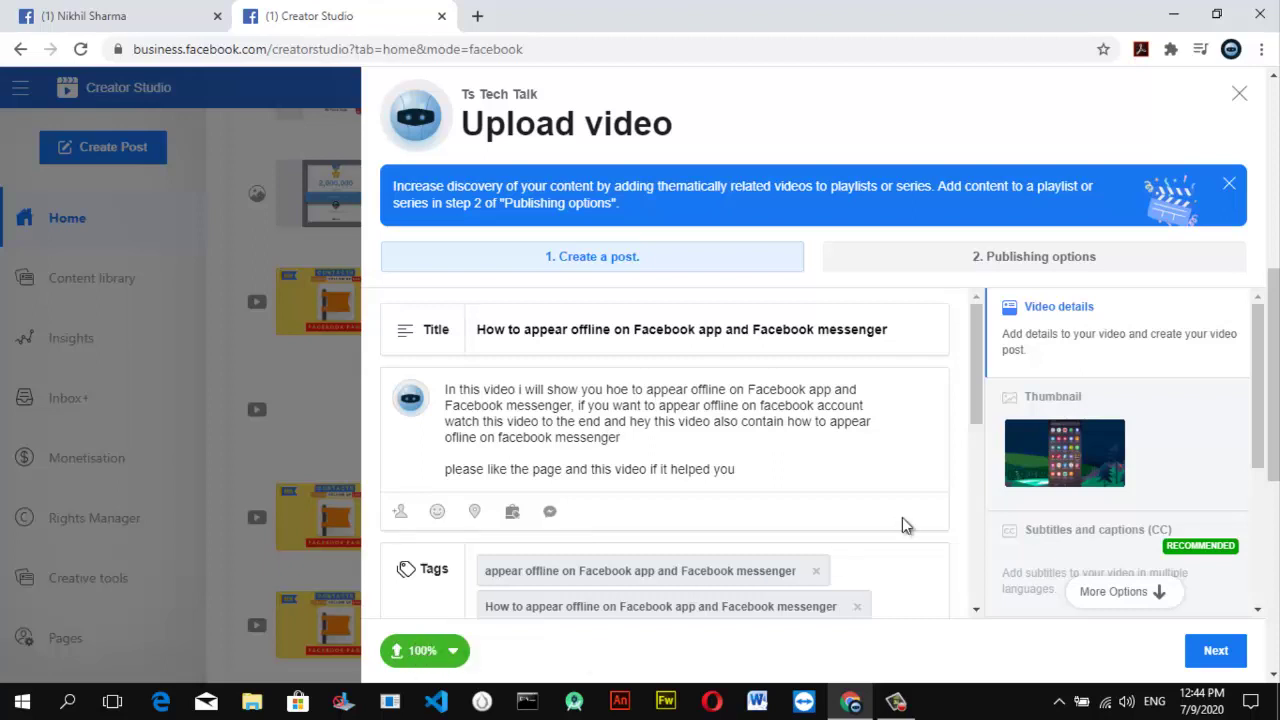
pyautogui.click(1095, 472)
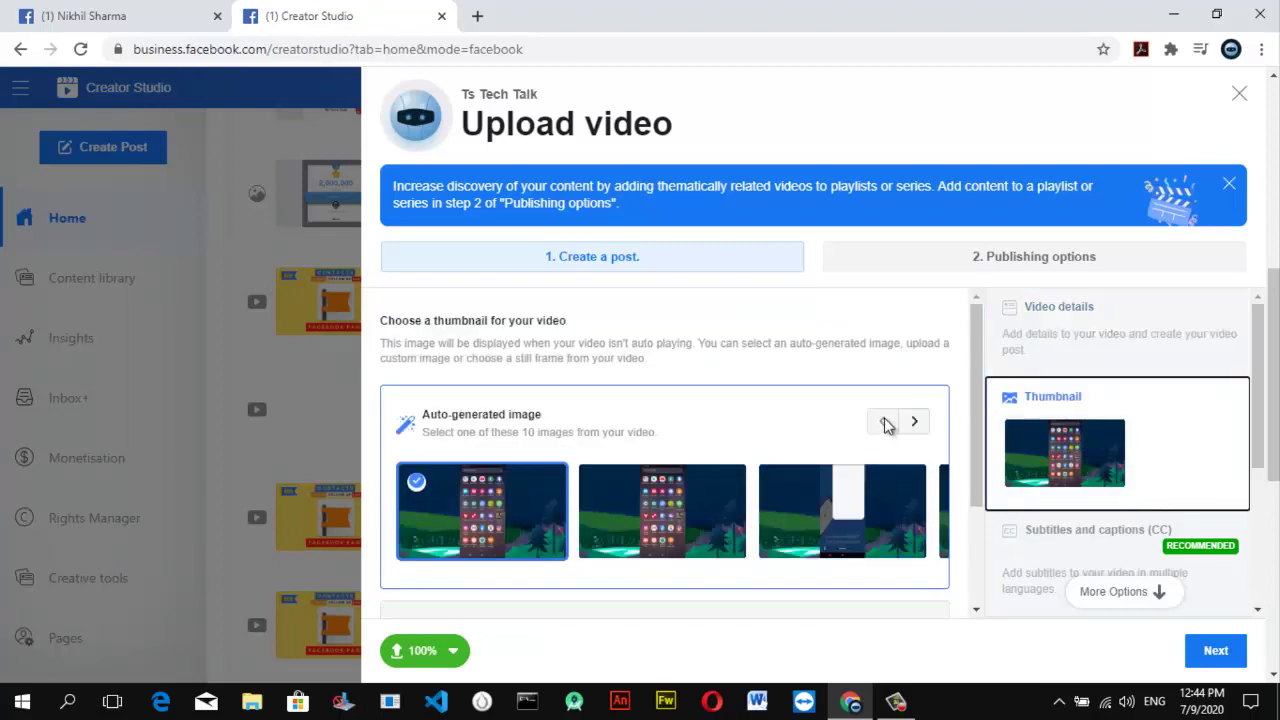
# Step: Try the second and third auto-generated thumbnails, and go back to the first one
pyautogui.click(659, 527)
pyautogui.click(761, 524)
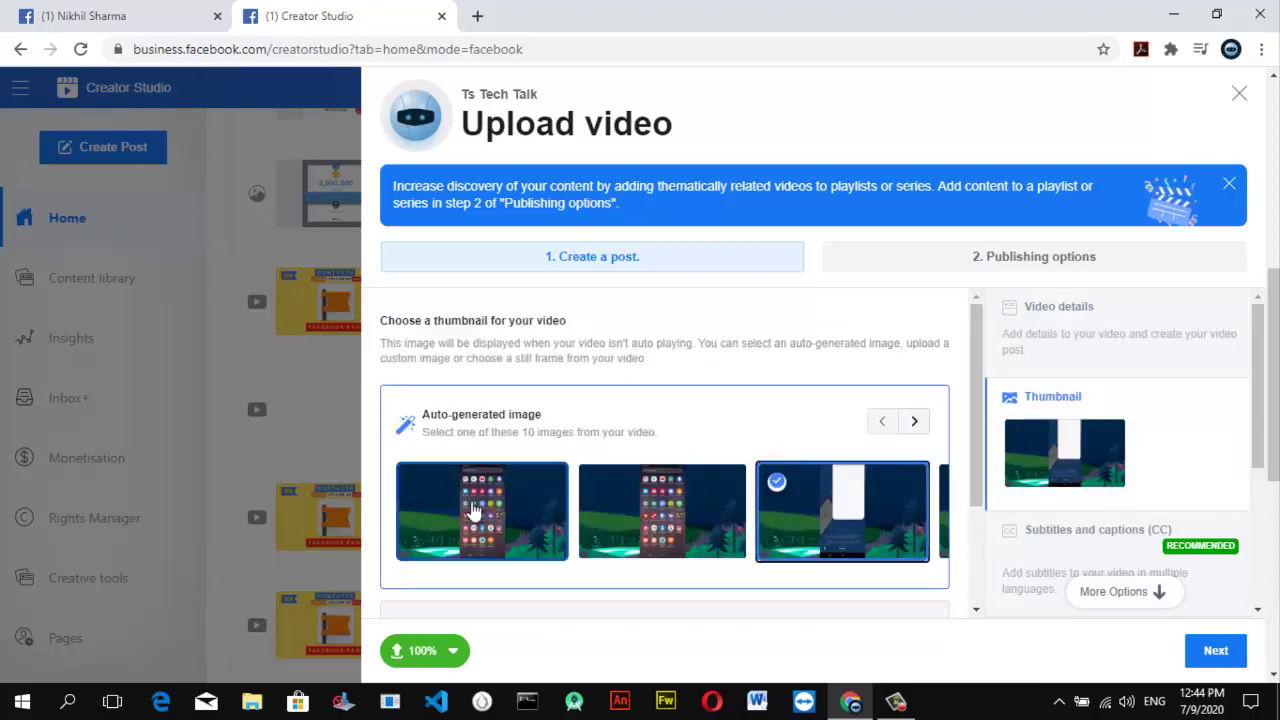
pyautogui.click(465, 511)
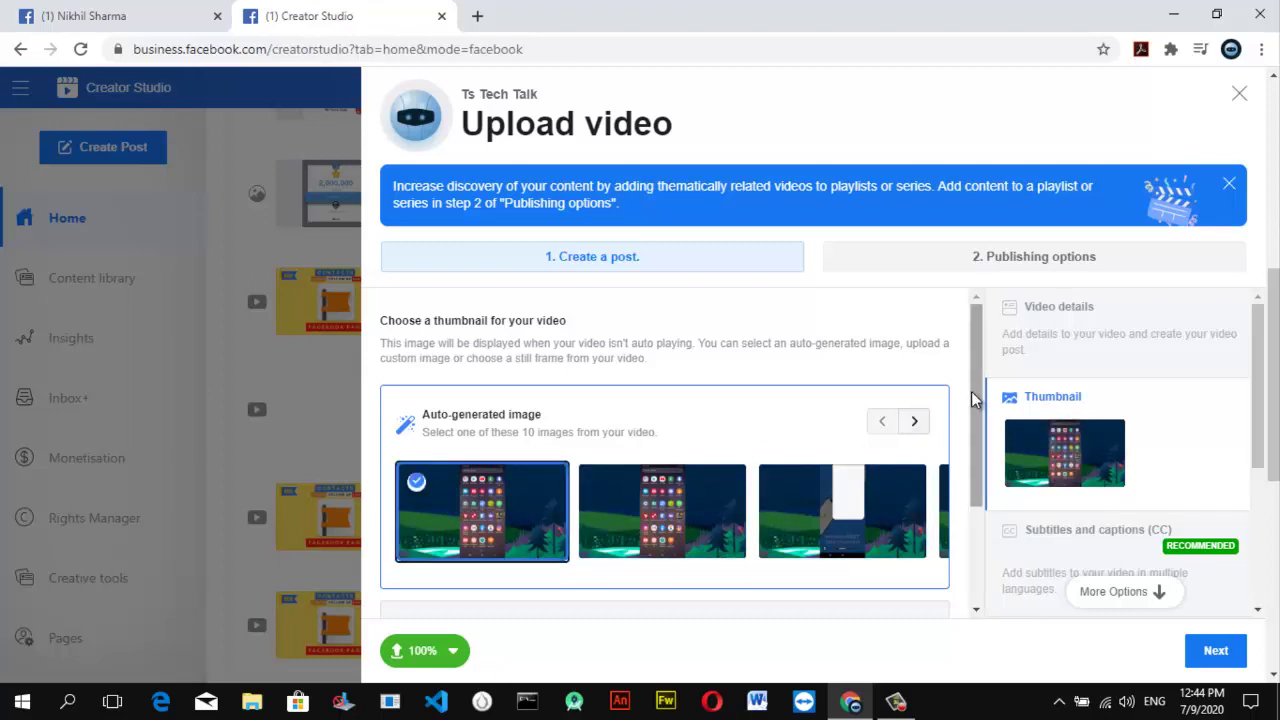
pyautogui.moveTo(975, 399); pyautogui.dragTo(975, 542)
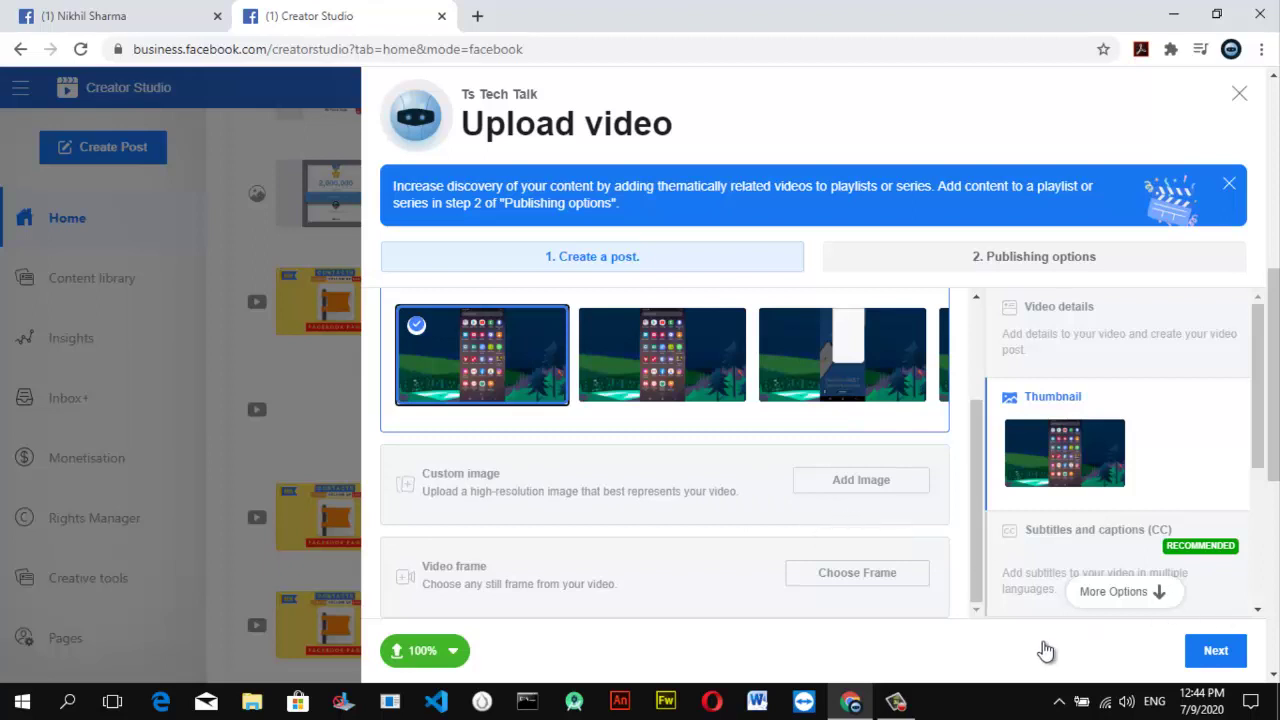
pyautogui.click(895, 700)
pyautogui.click(1190, 612)
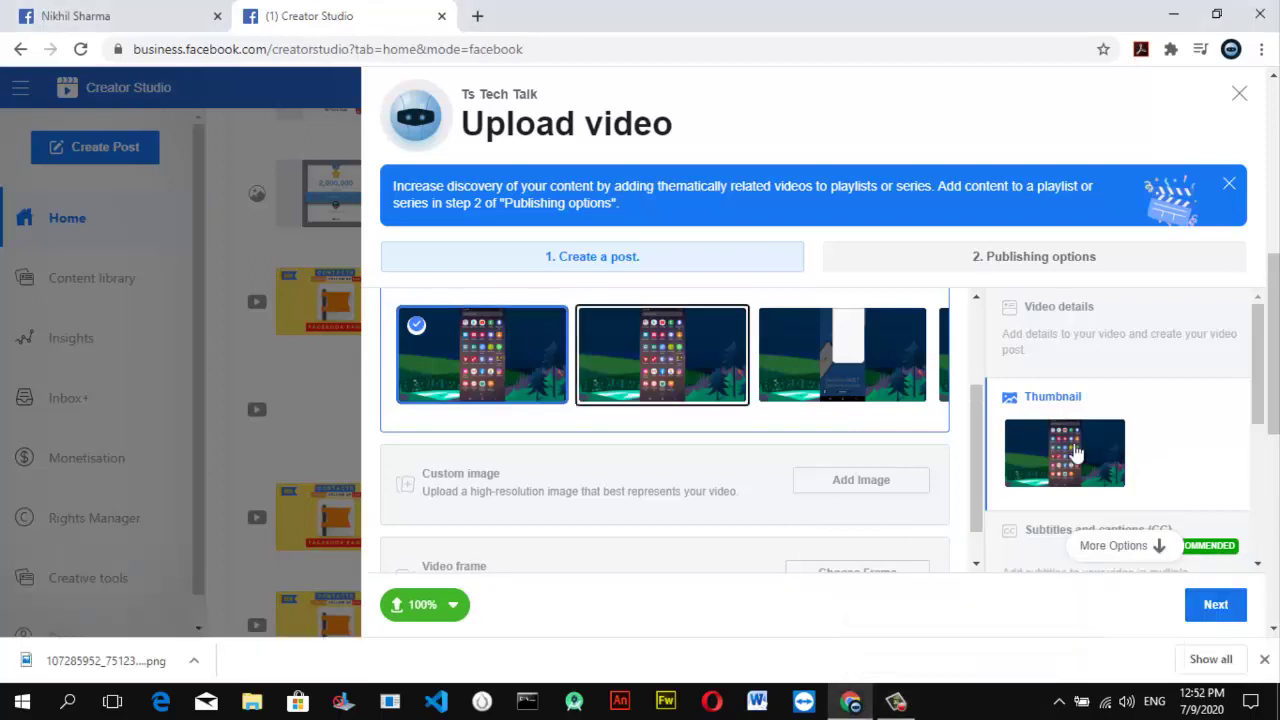
# Step: Add the "Appear Offline Facebook & Messenger" image from the Pictures folder as the video's custom thumbnail
pyautogui.click(828, 484)
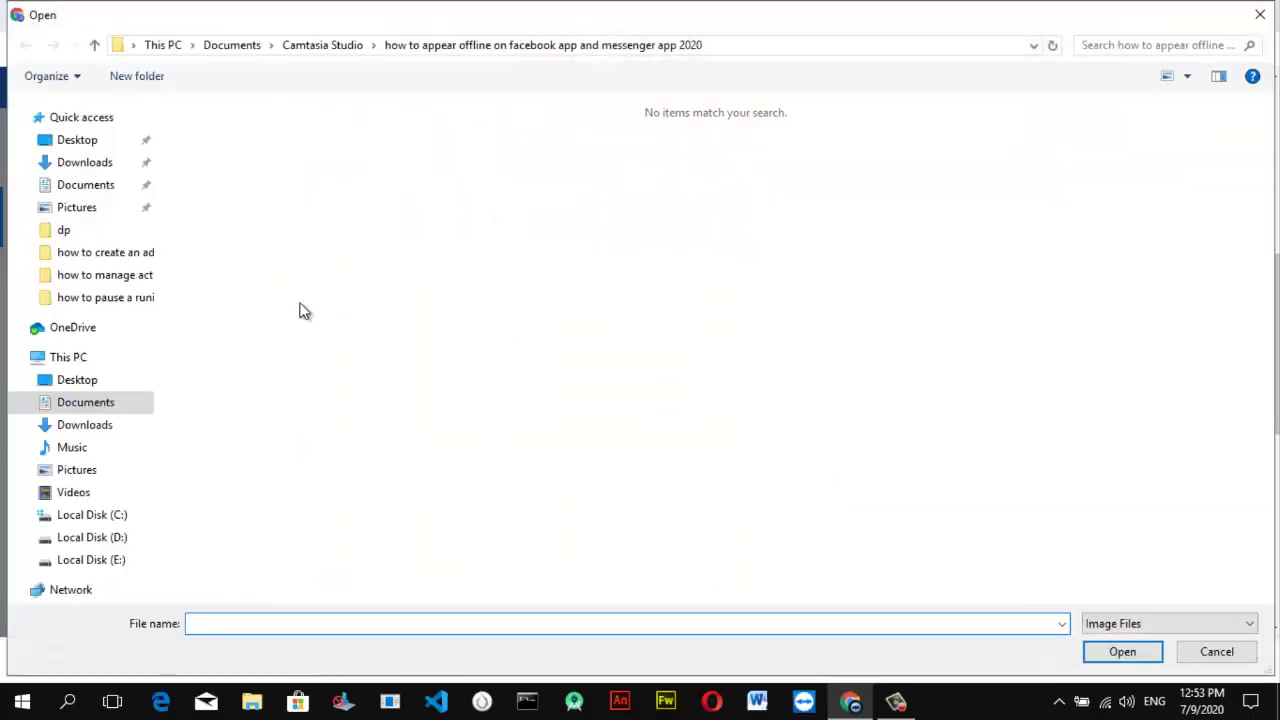
pyautogui.click(110, 471)
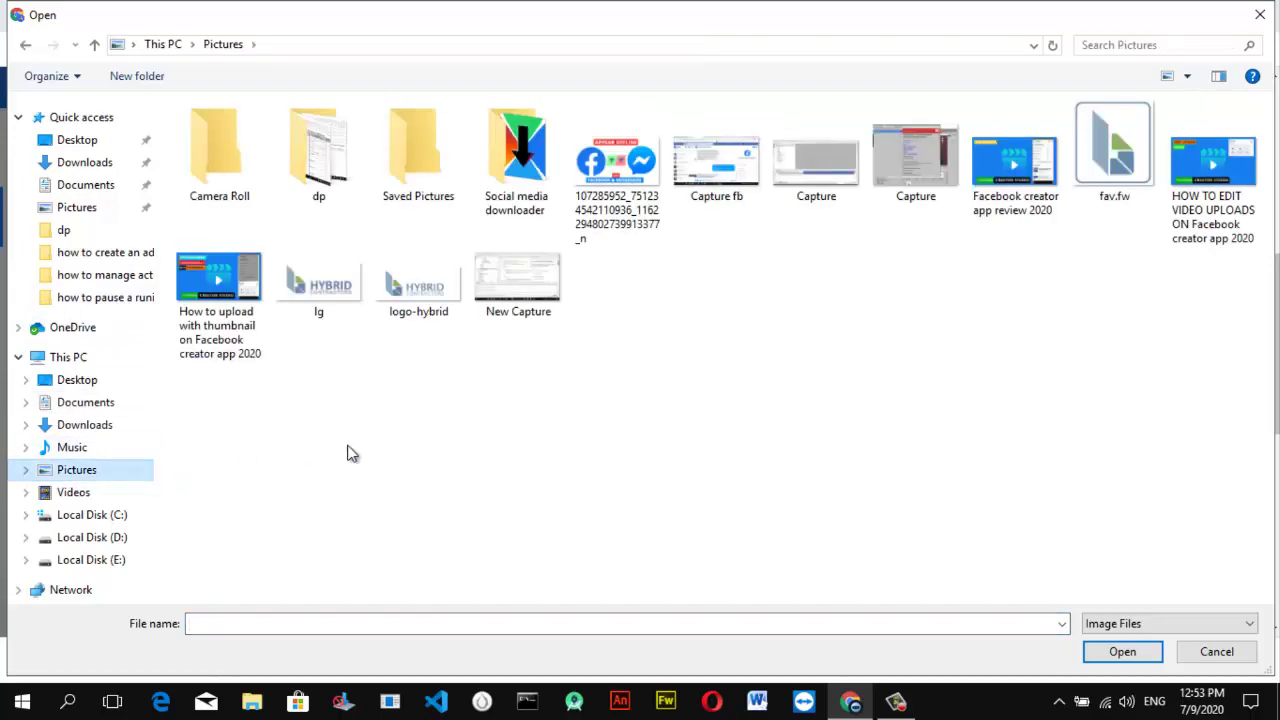
pyautogui.doubleClick(620, 197)
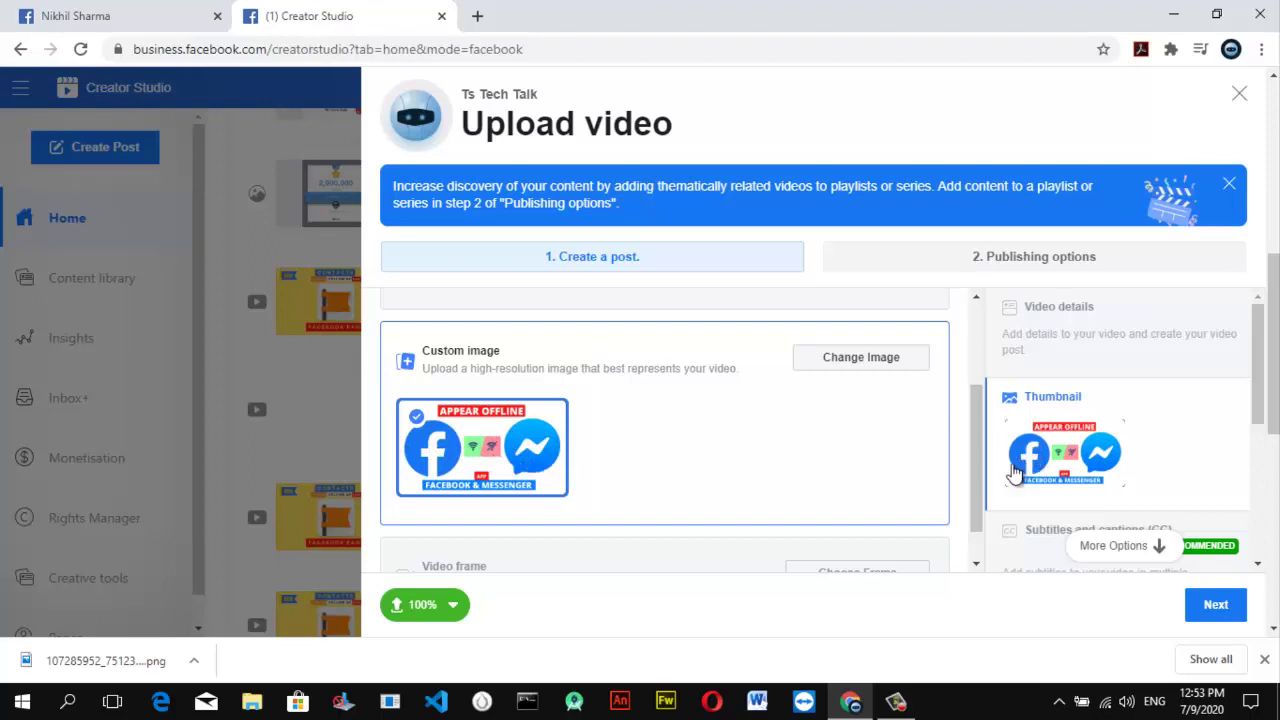
# Step: Look over the remaining optional post settings, such as subtitles, polls and tracking, and continue to the publishing options
pyautogui.scroll(-1, 980, 551)
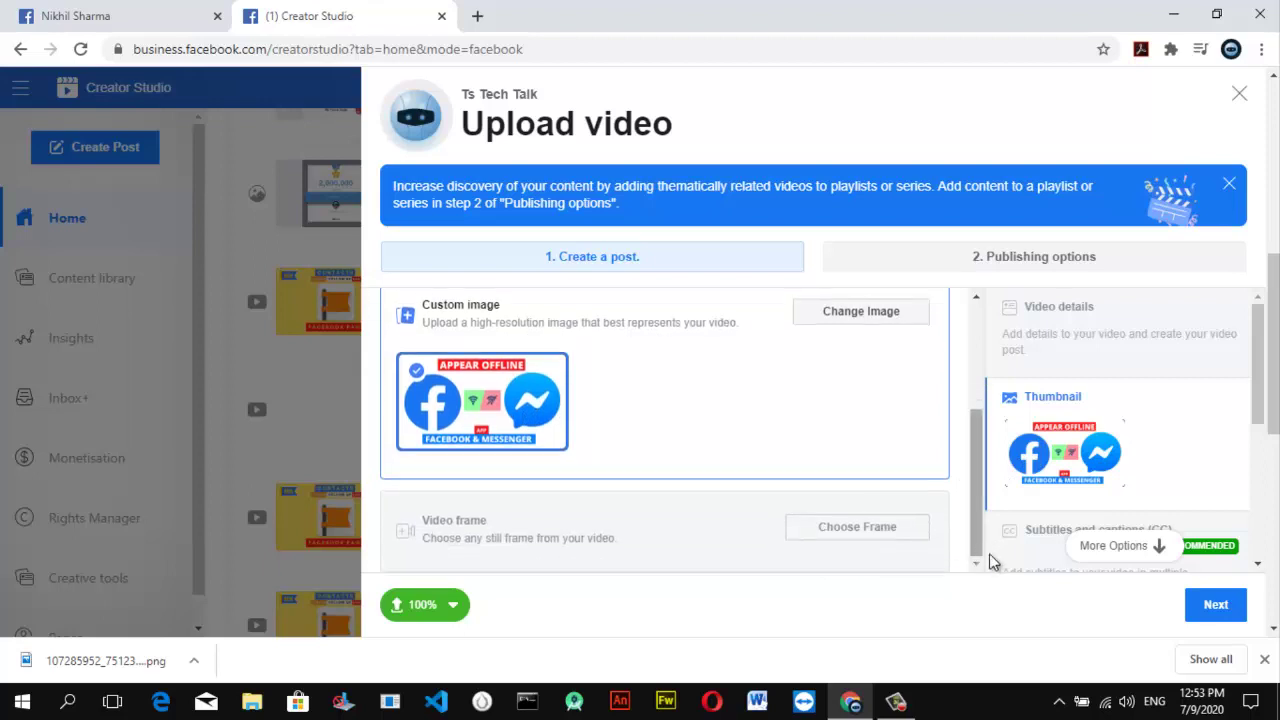
pyautogui.scroll(-2, 1264, 507)
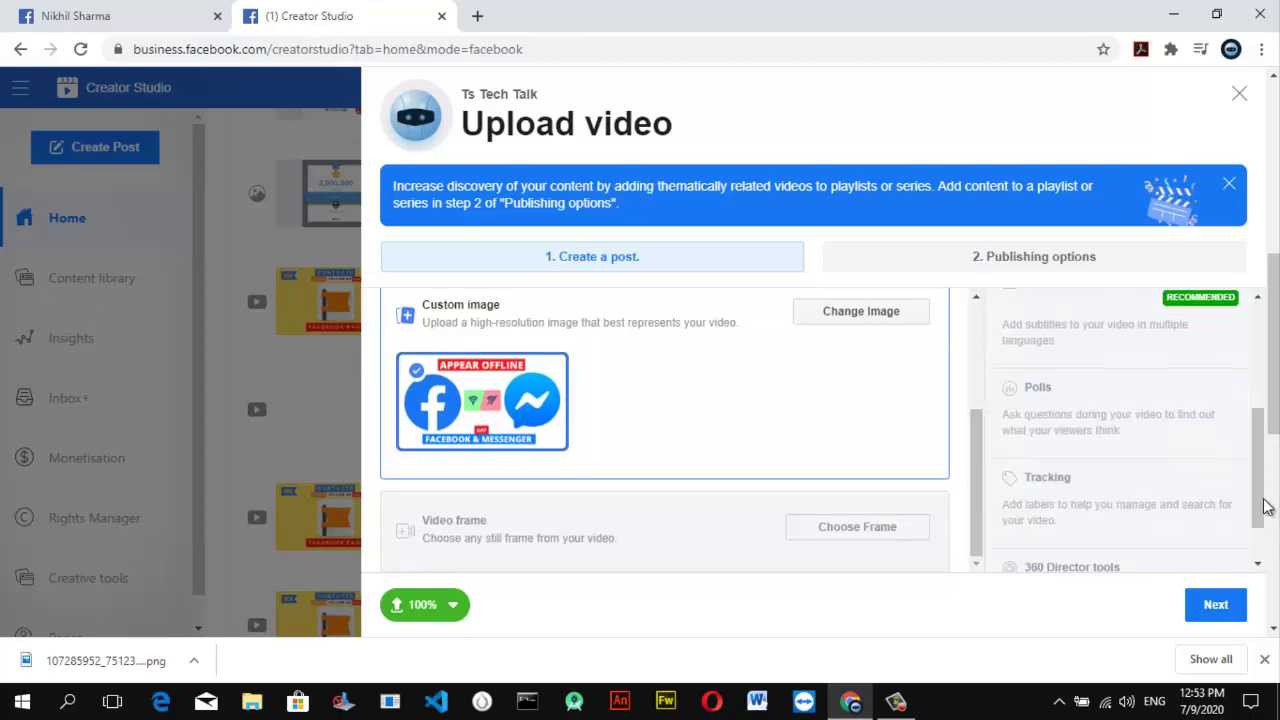
pyautogui.moveTo(1264, 507); pyautogui.dragTo(1262, 466)
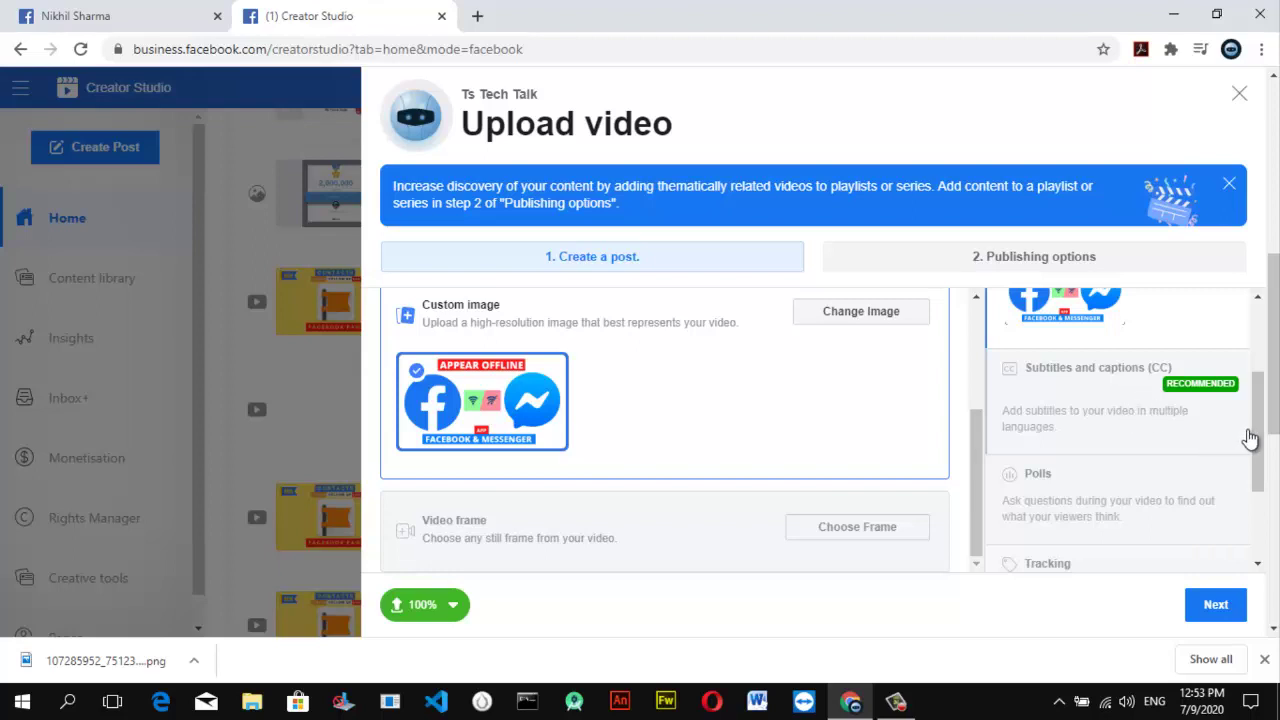
pyautogui.moveTo(1259, 457); pyautogui.dragTo(1260, 514)
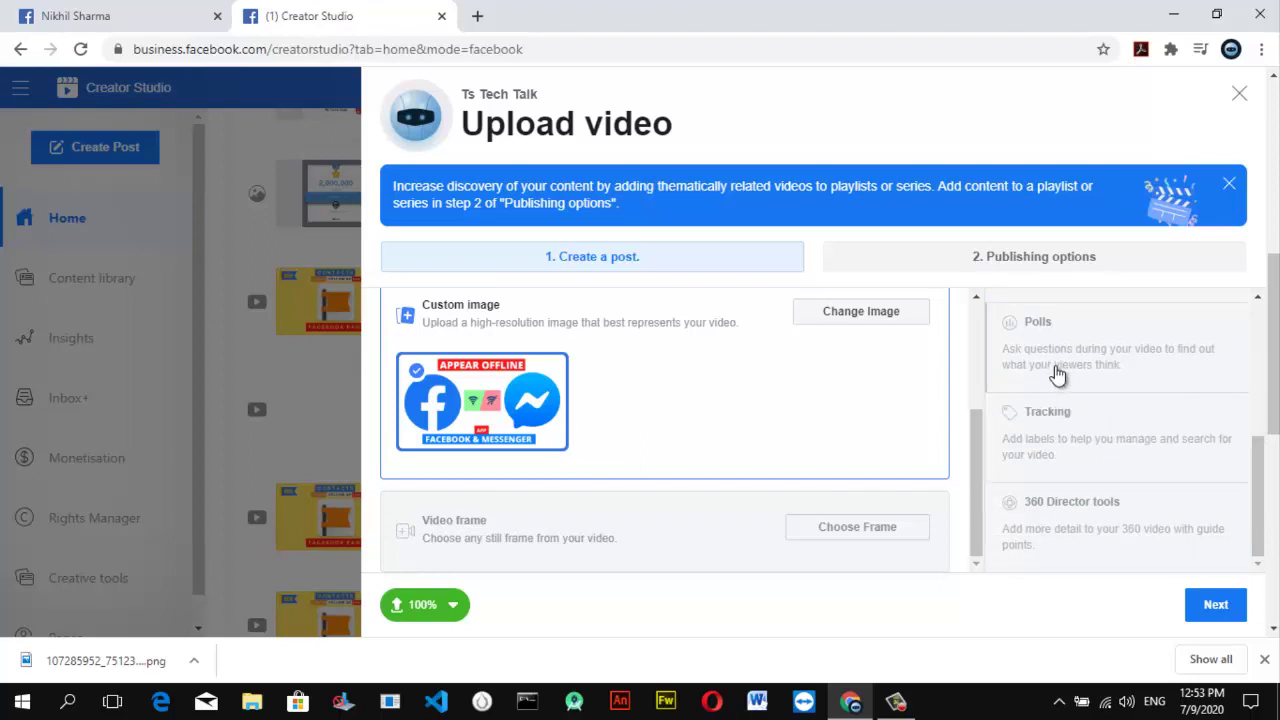
pyautogui.click(1216, 606)
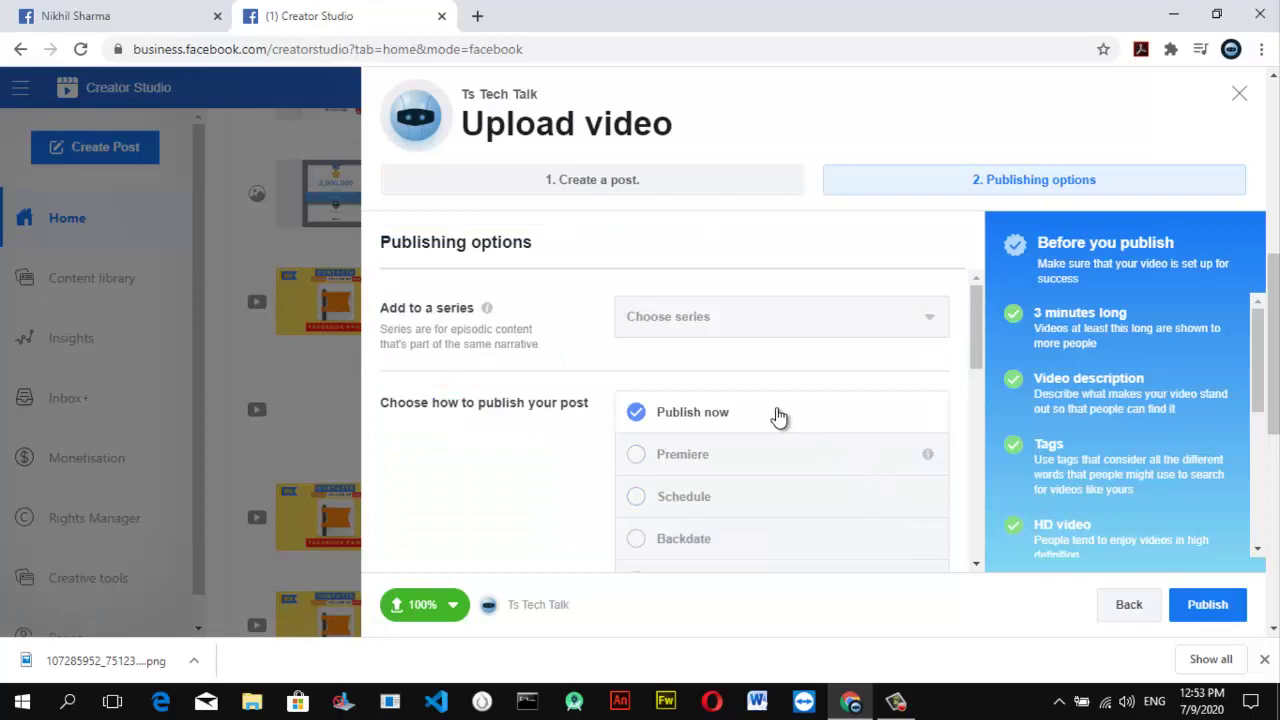
# Step: Choose scheduled publishing with the date 14/7/2020 and submit the video's schedule
pyautogui.click(724, 503)
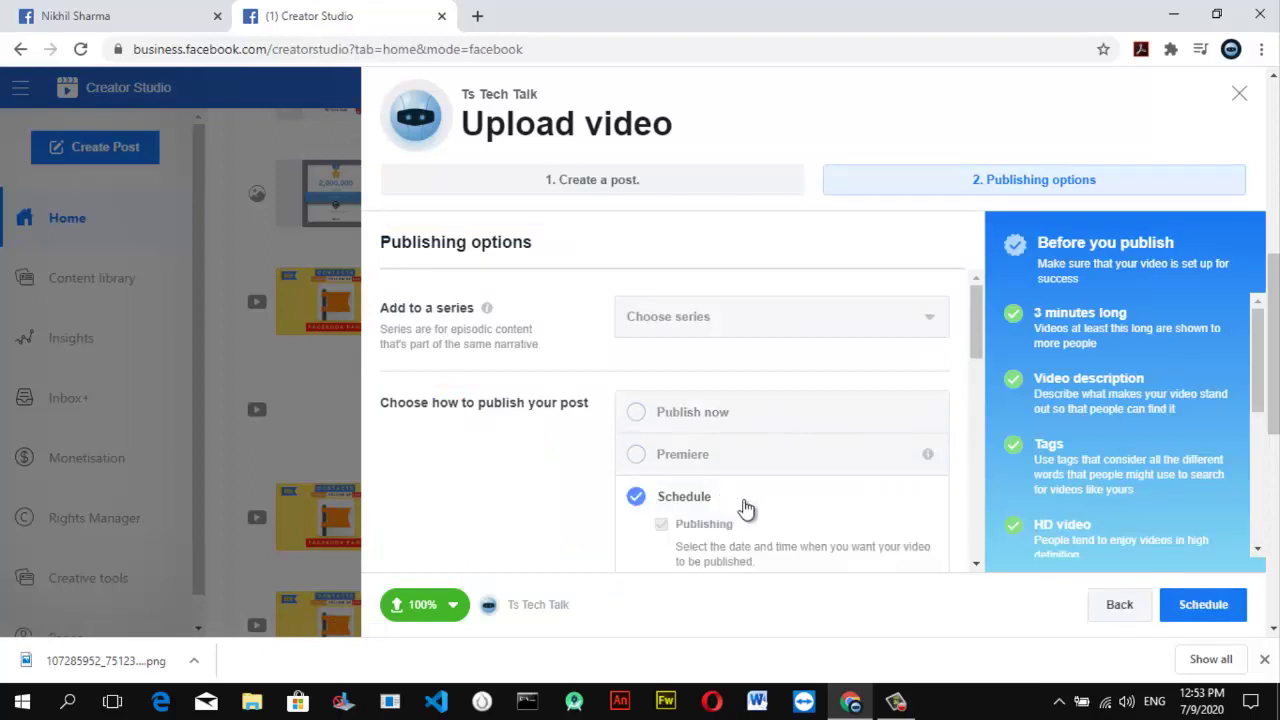
pyautogui.click(769, 418)
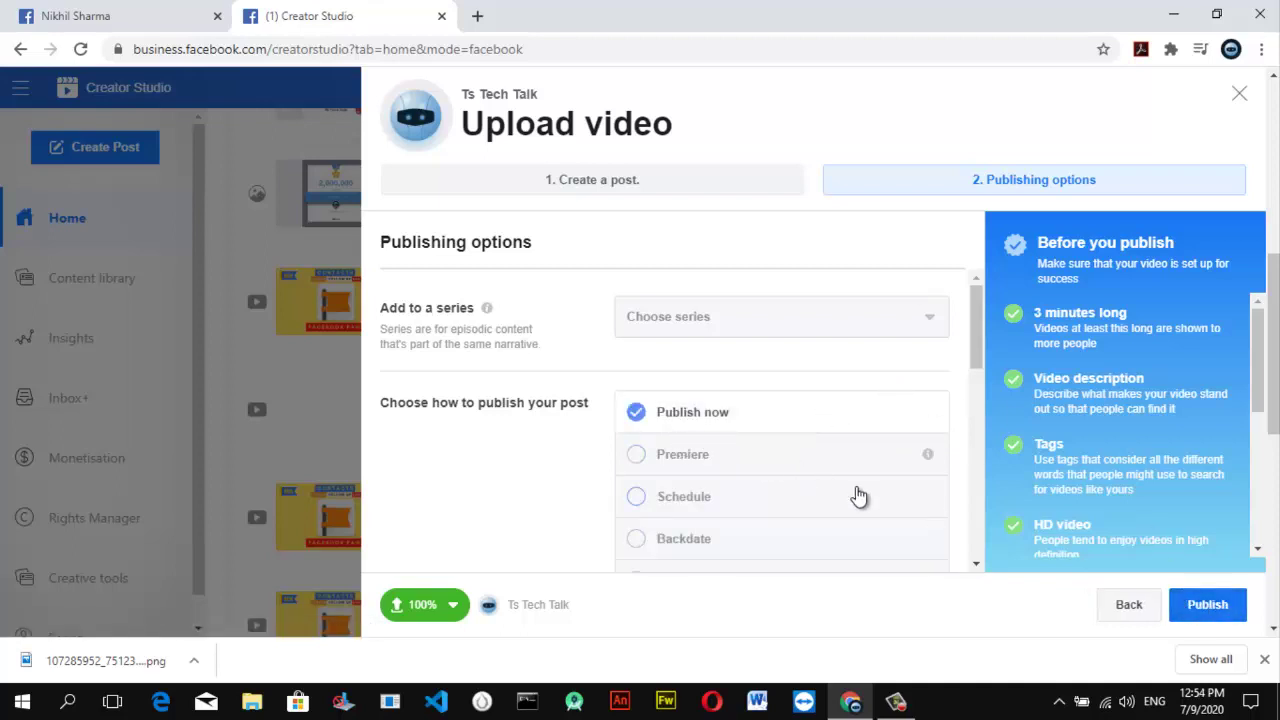
pyautogui.click(976, 563)
pyautogui.click(780, 459)
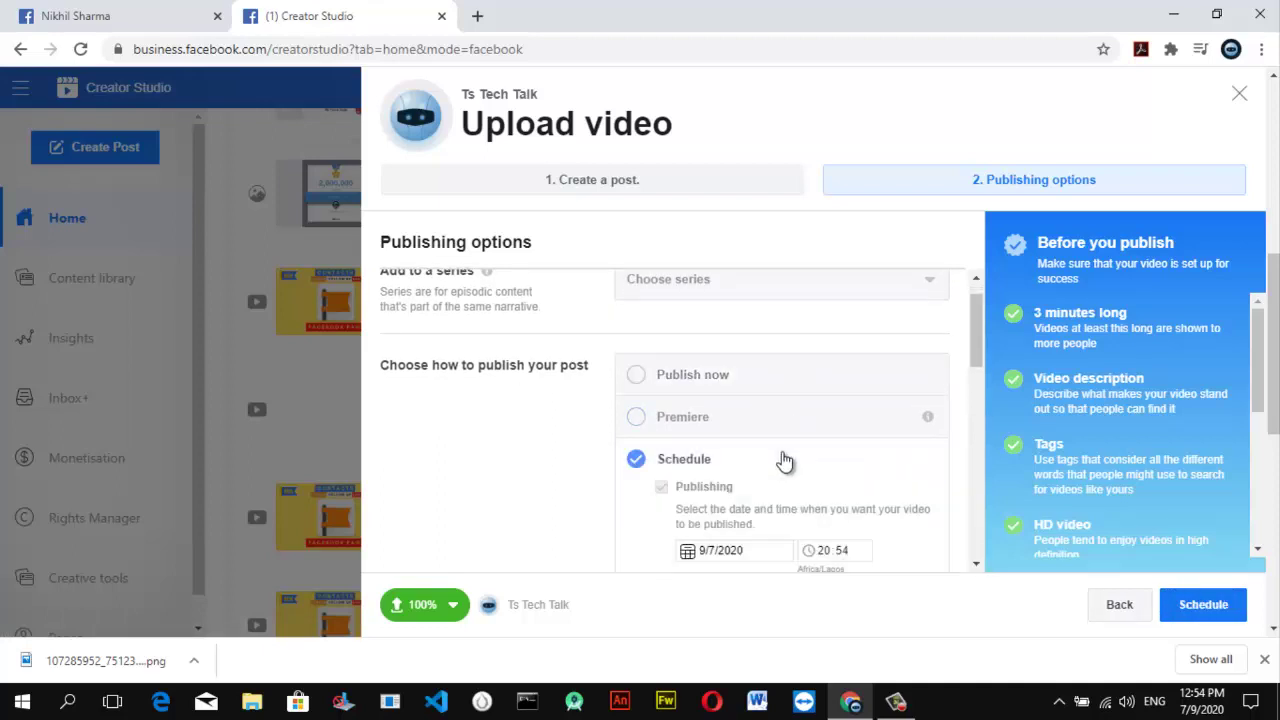
pyautogui.click(779, 549)
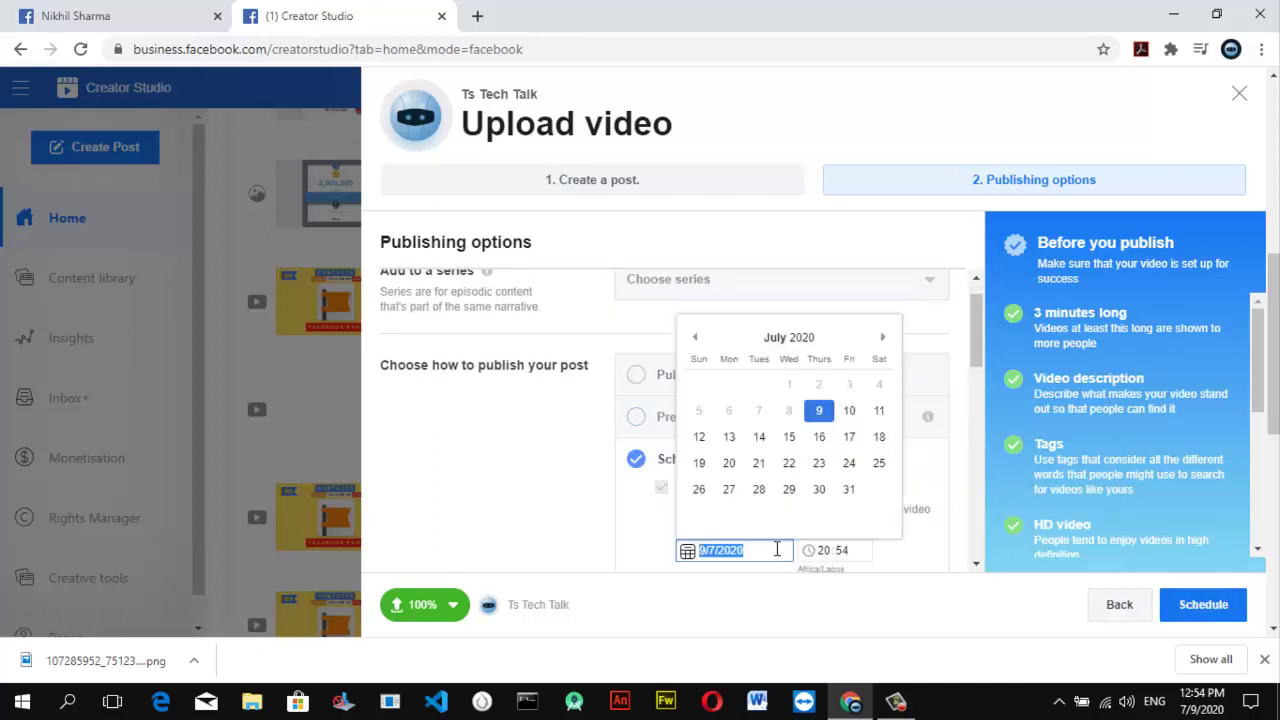
pyautogui.click(762, 440)
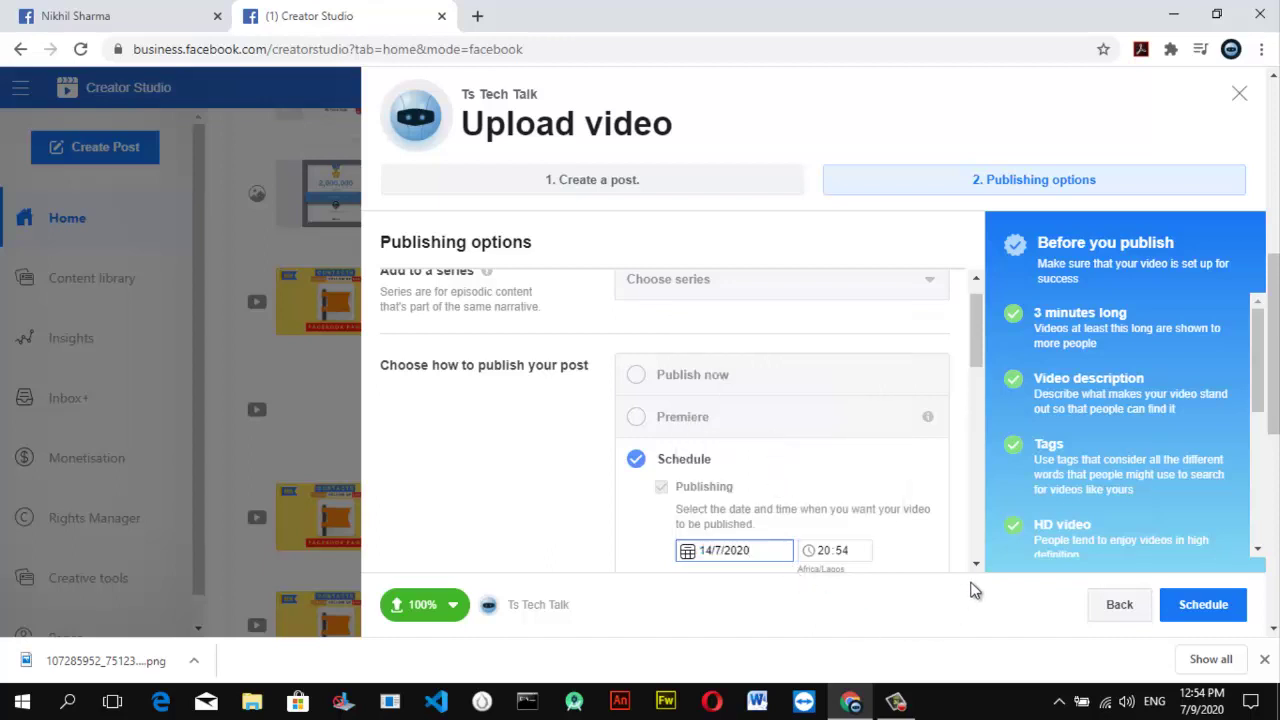
pyautogui.click(1213, 613)
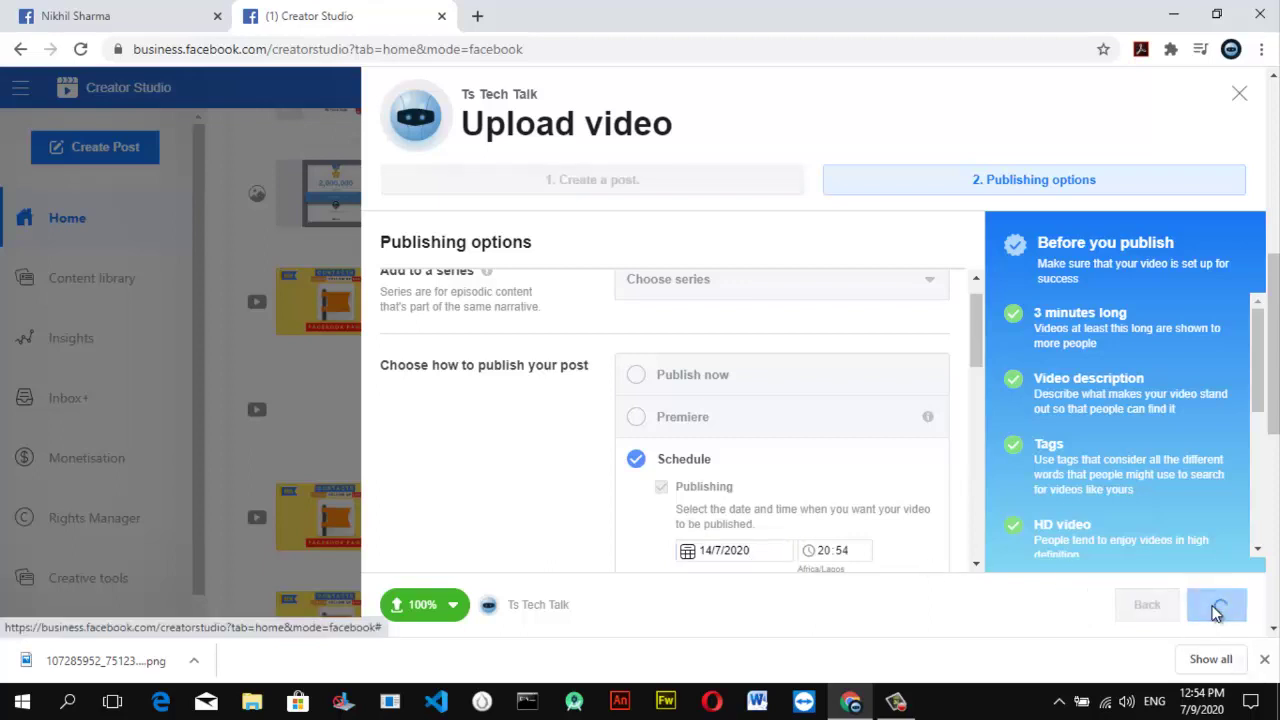